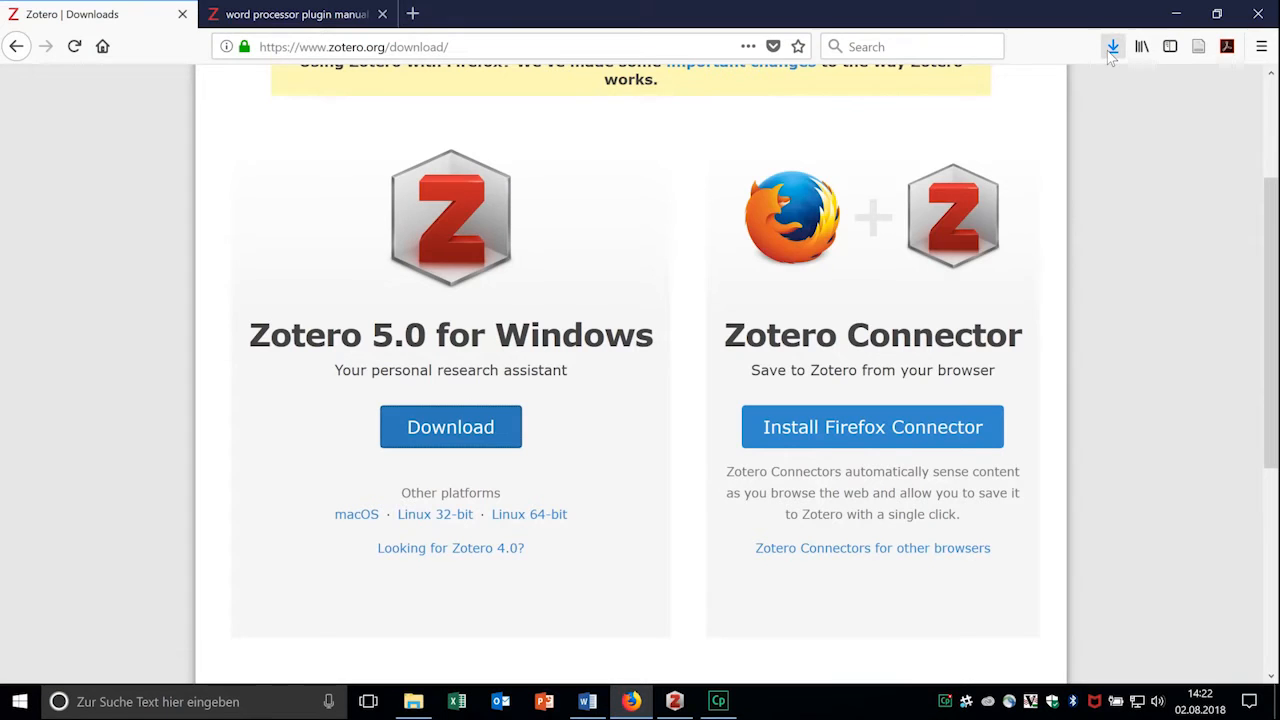
# Install the Zotero Connector for Firefox from the download page and grant its requested permissions
pyautogui.click(1112, 50)
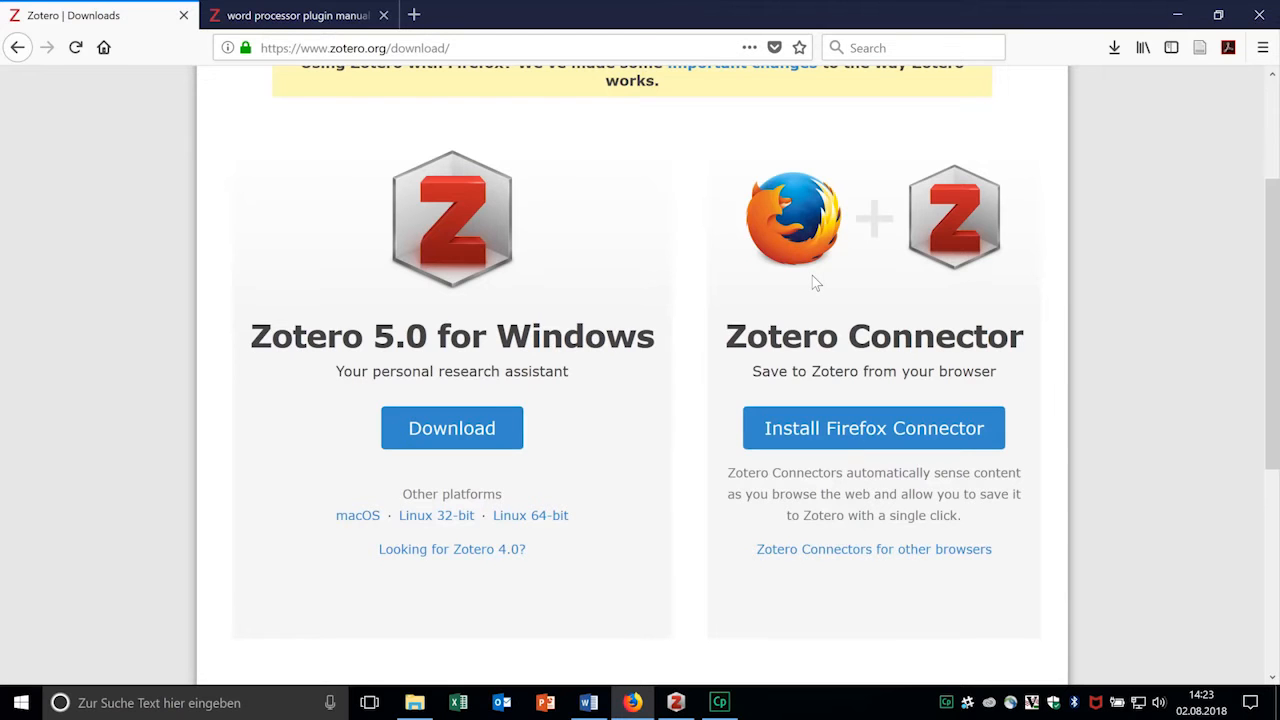
pyautogui.click(858, 429)
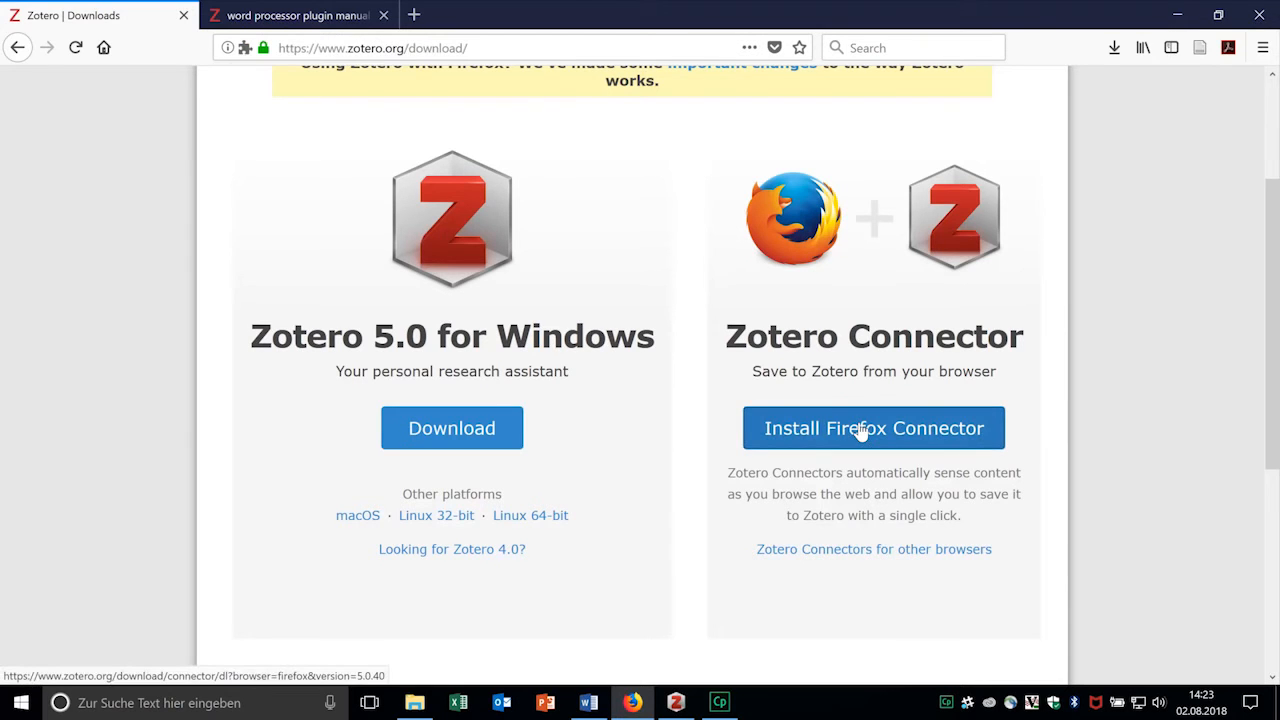
pyautogui.click(337, 163)
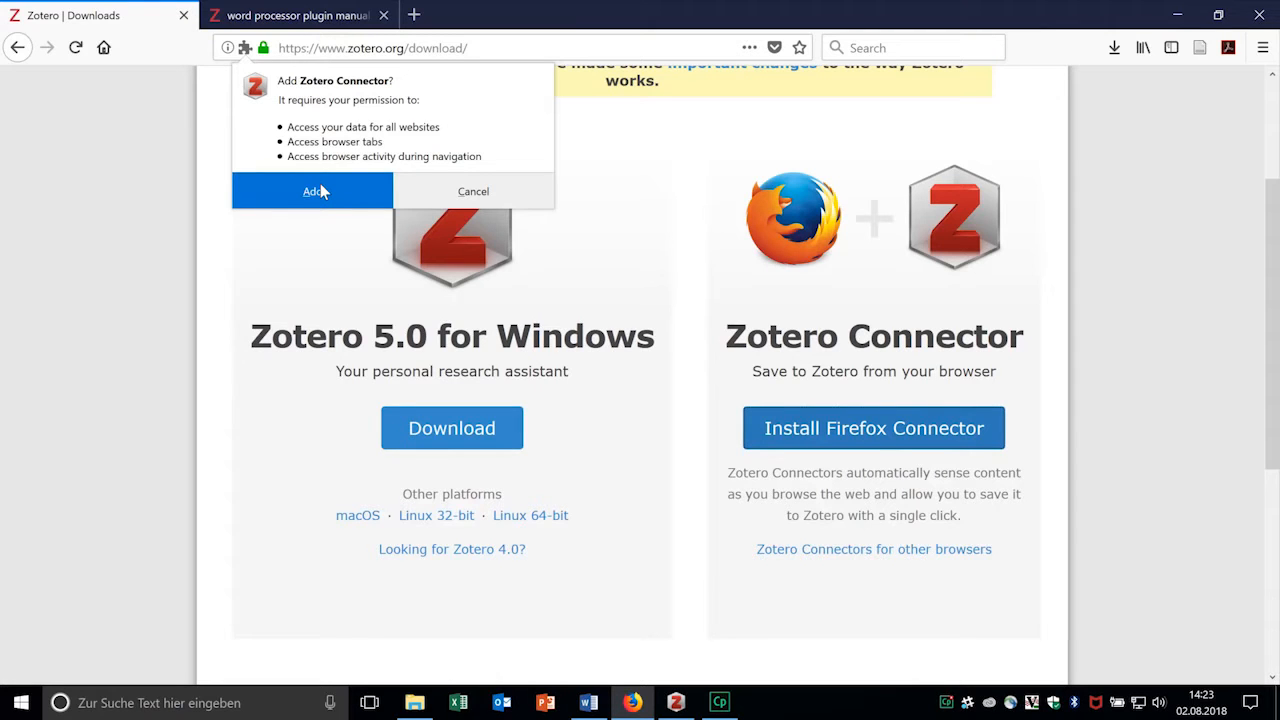
pyautogui.click(316, 191)
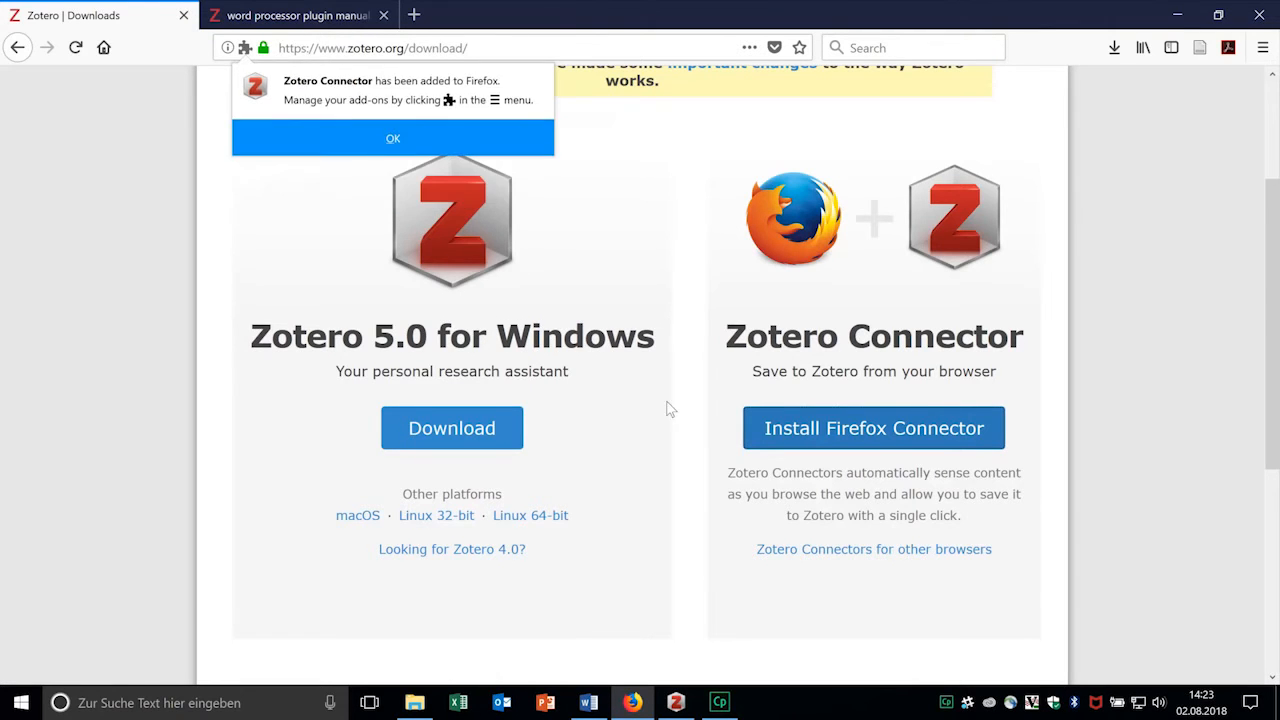
# Browse the Zotero plugins page to the Word Processor and Writing Integration section
pyautogui.scroll(-3, 669, 409)
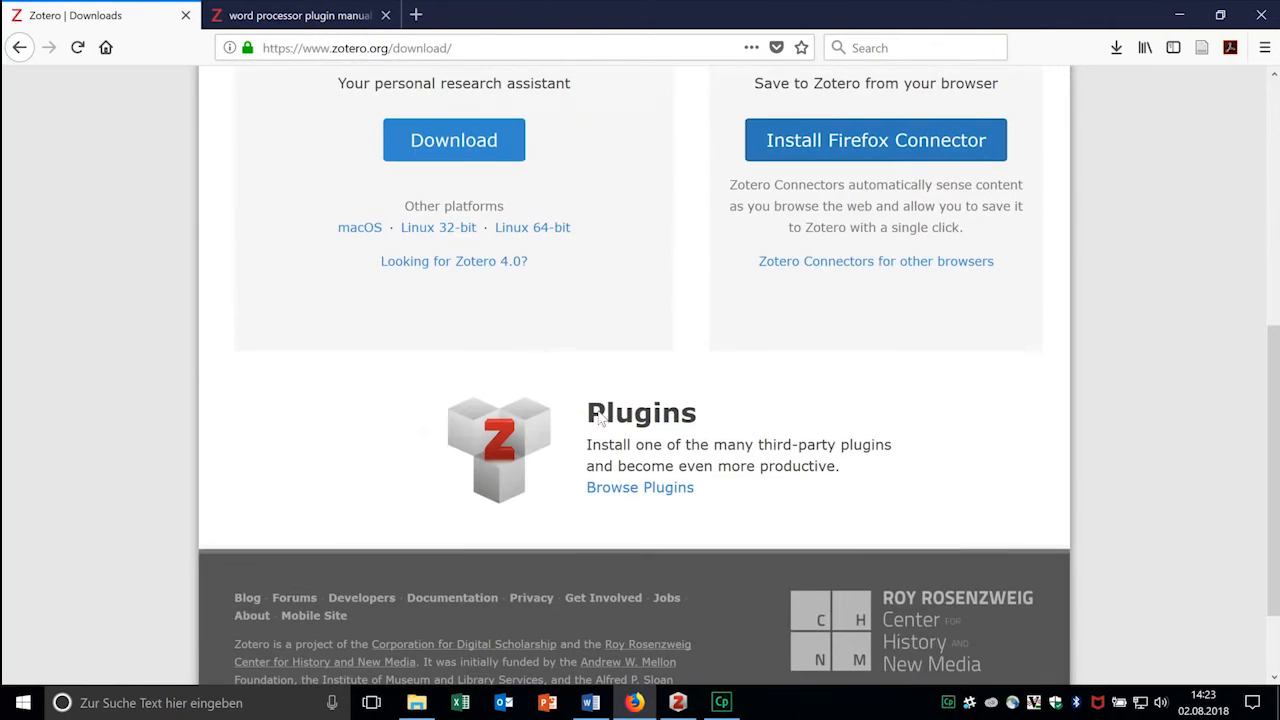
pyautogui.click(637, 497)
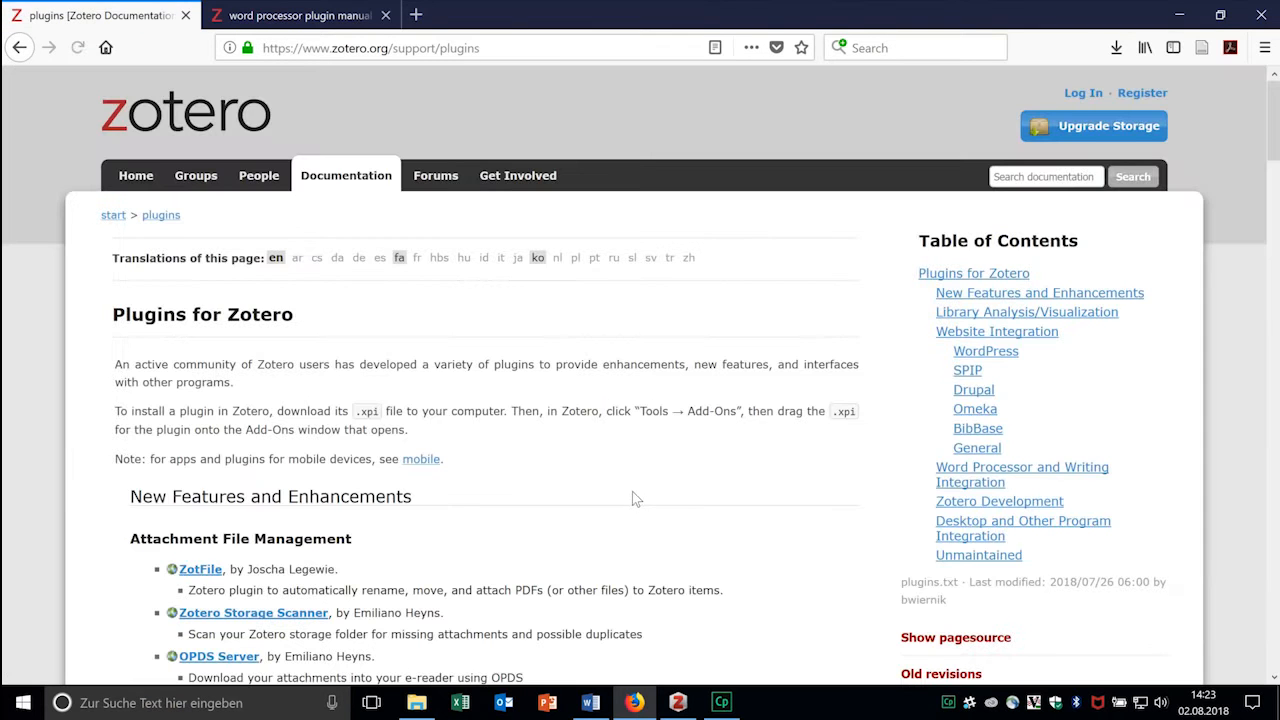
pyautogui.scroll(-10, 447, 492)
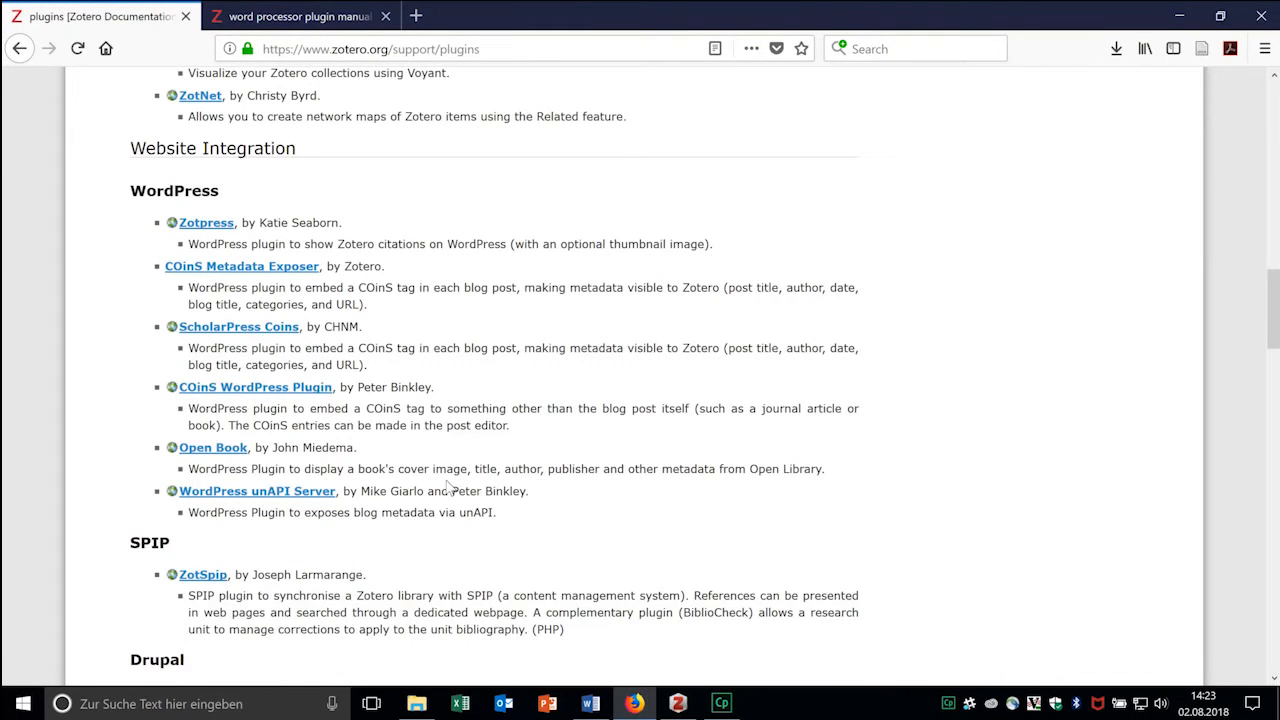
pyautogui.scroll(-10, 446, 482)
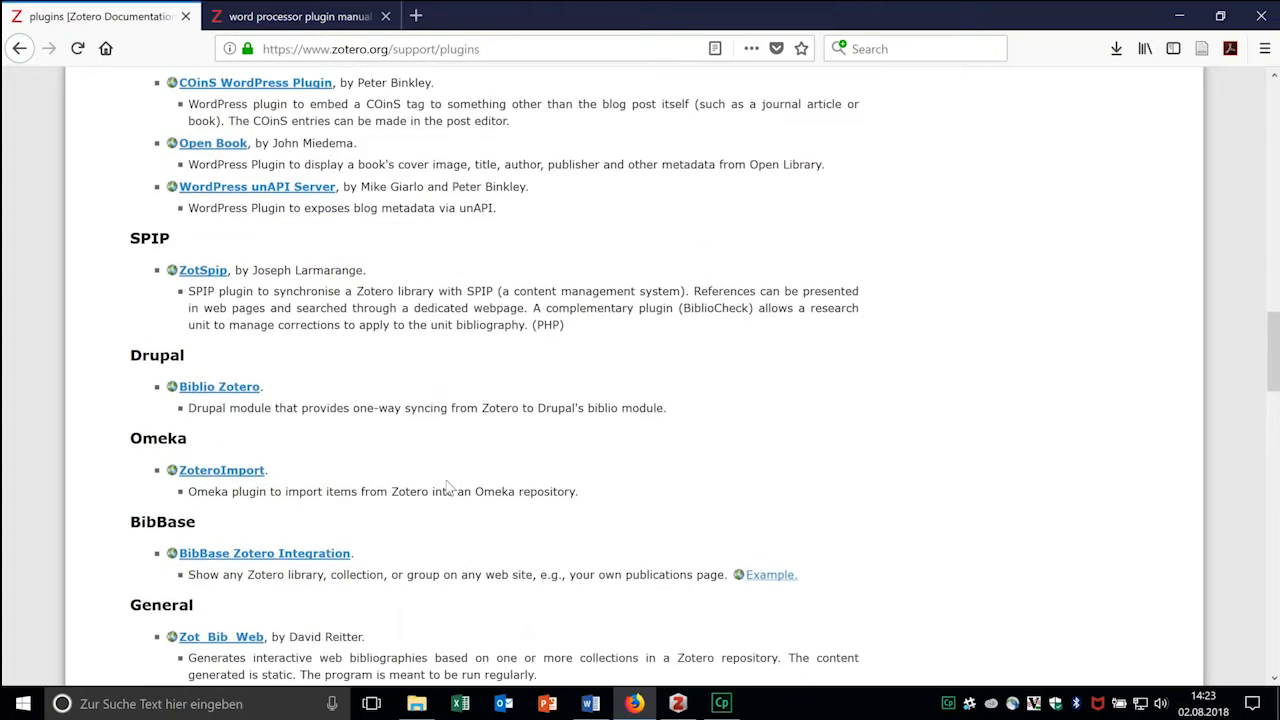
pyautogui.scroll(-4, 449, 488)
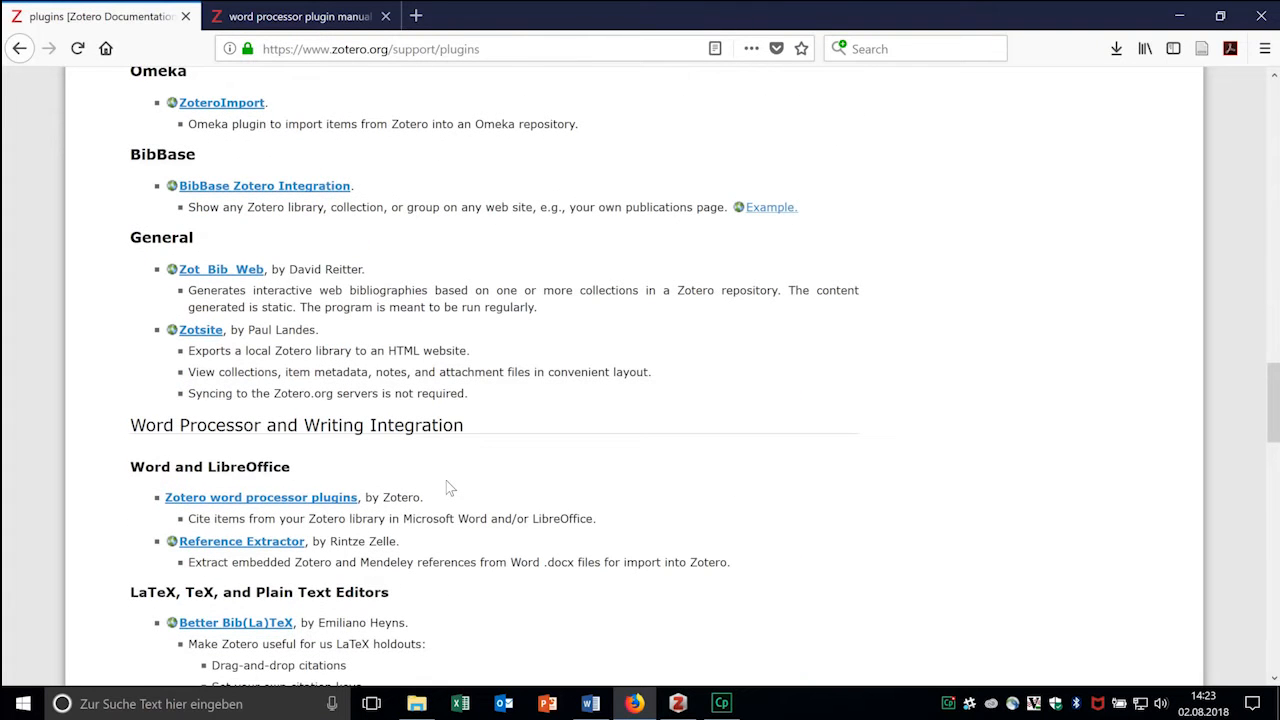
pyautogui.scroll(-2, 447, 488)
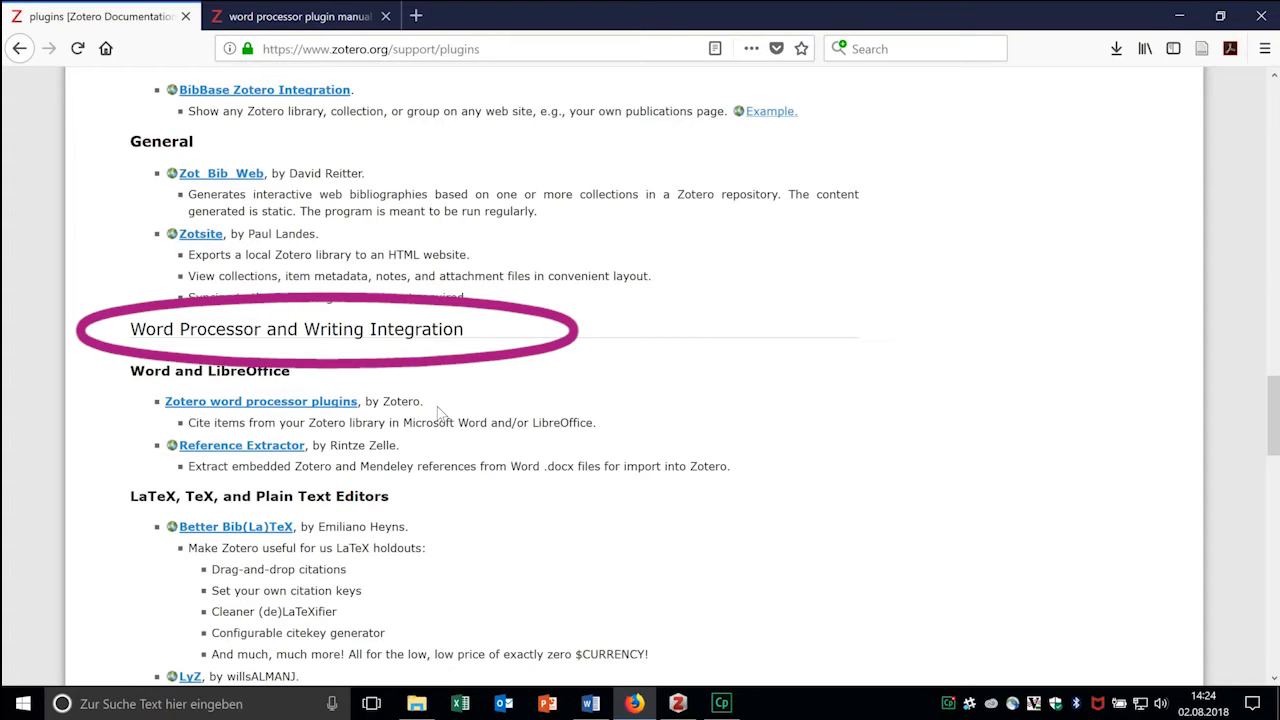
# Switch to Word and display the Zotero citation and bibliography tools
pyautogui.click(590, 705)
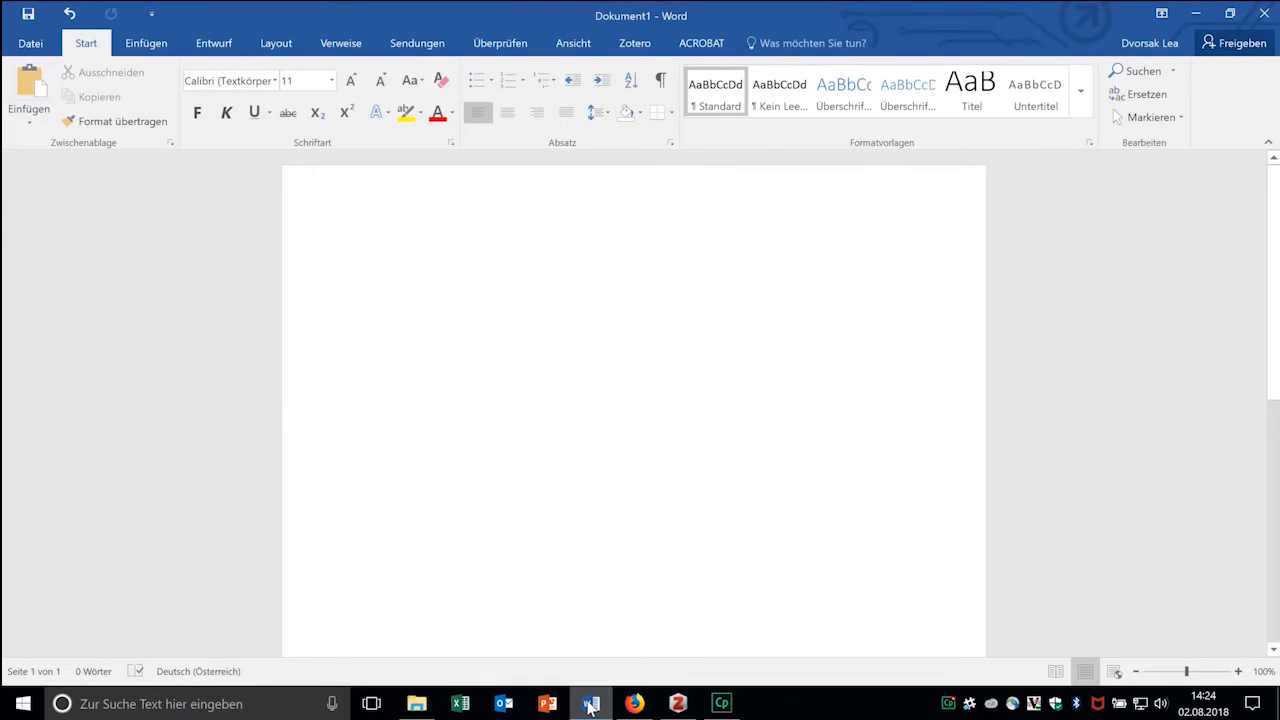
pyautogui.click(628, 46)
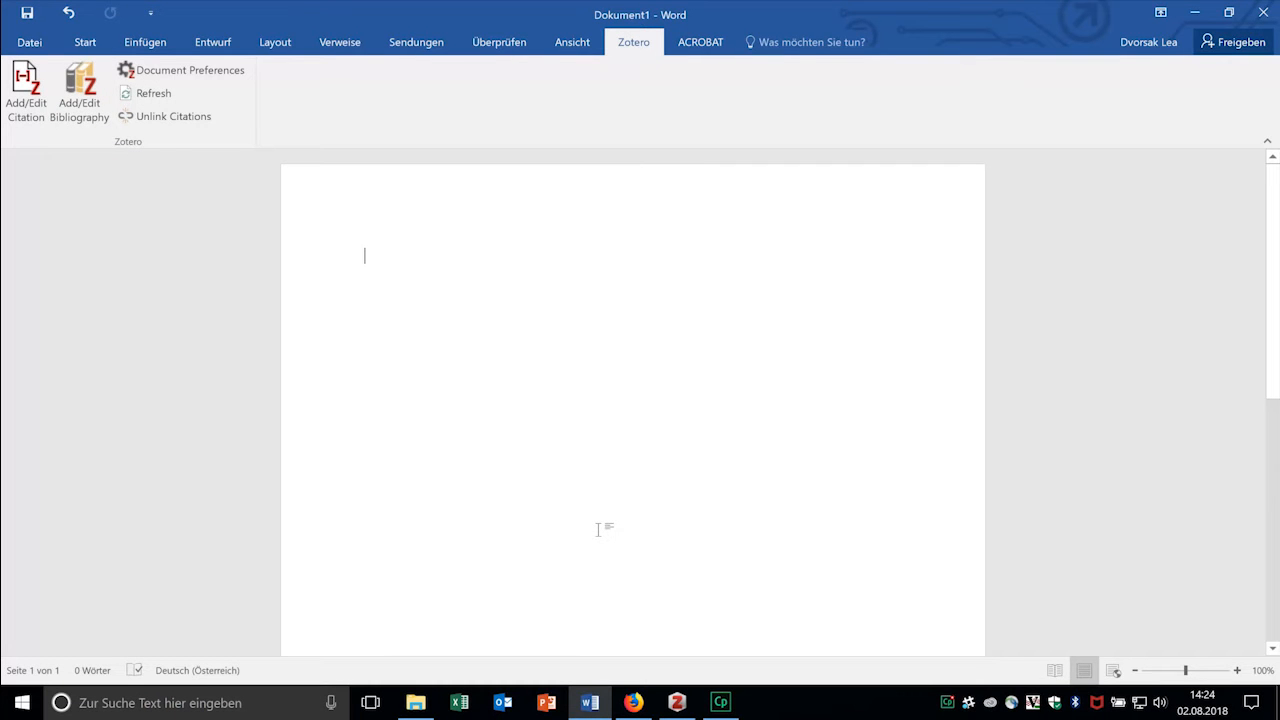
# Return to Firefox and examine the instructions for manually installing the Zotero word processor plugin
pyautogui.click(634, 703)
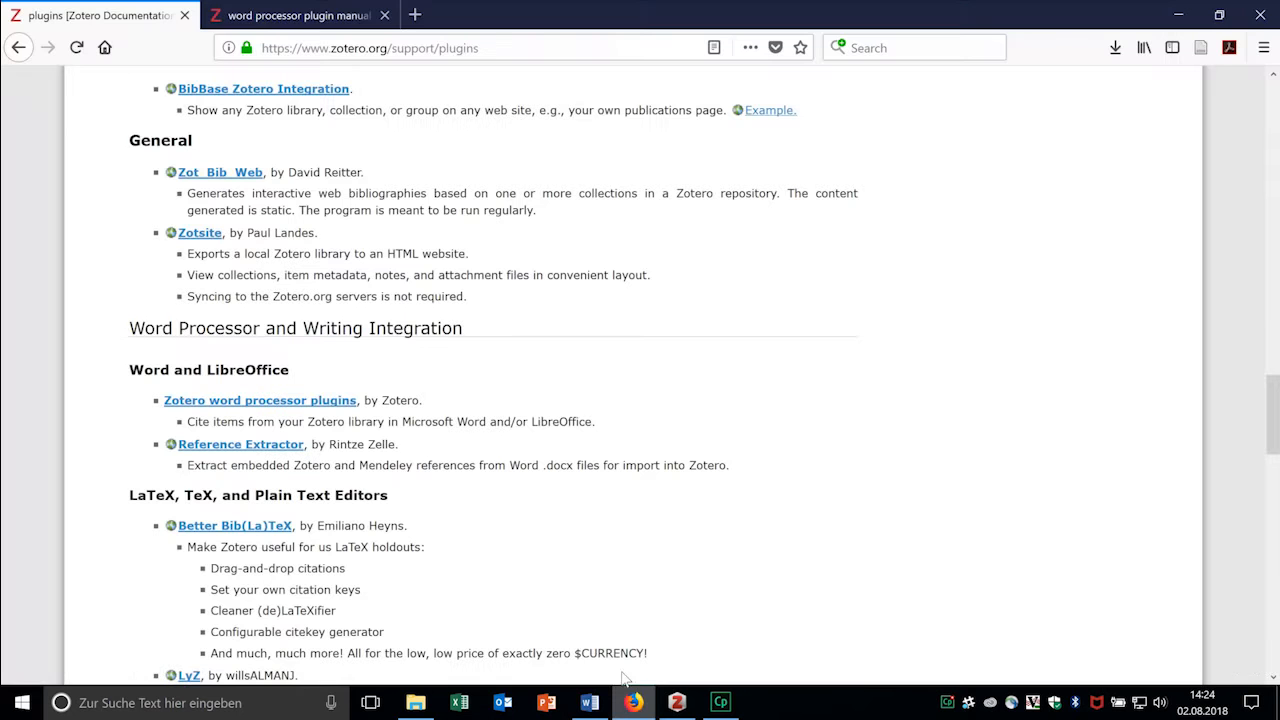
pyautogui.click(296, 16)
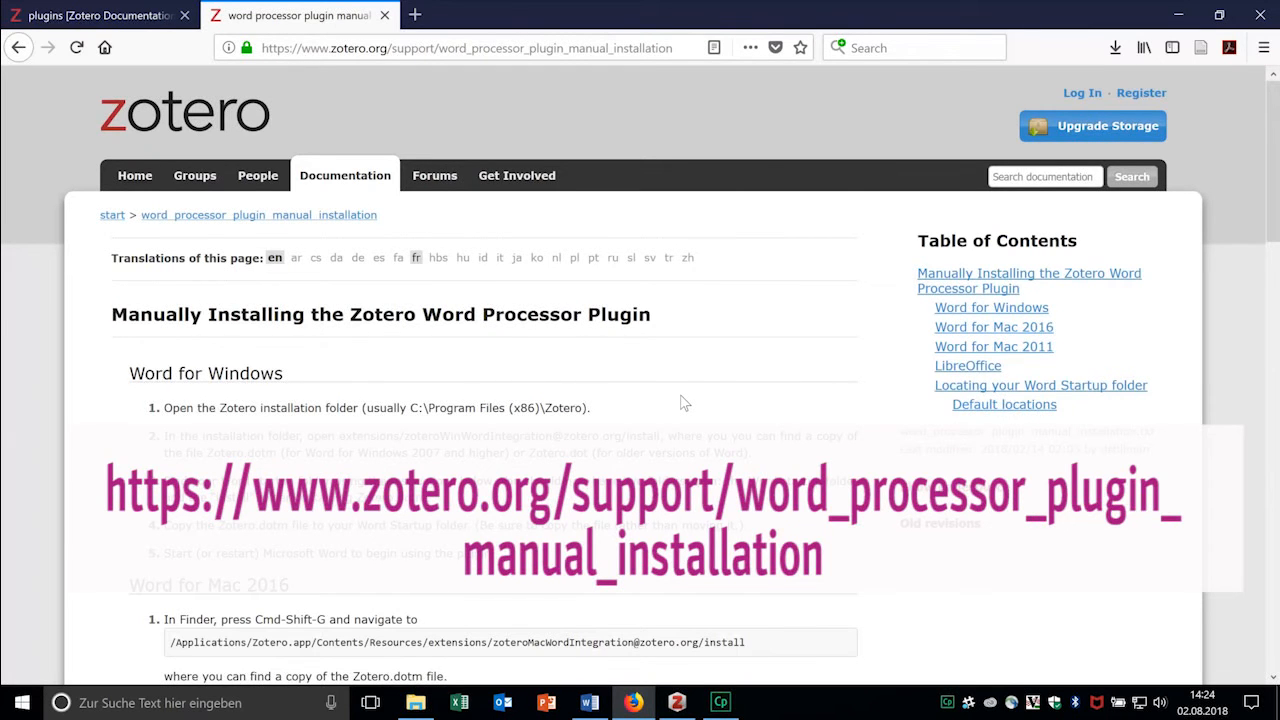
pyautogui.scroll(-2, 684, 403)
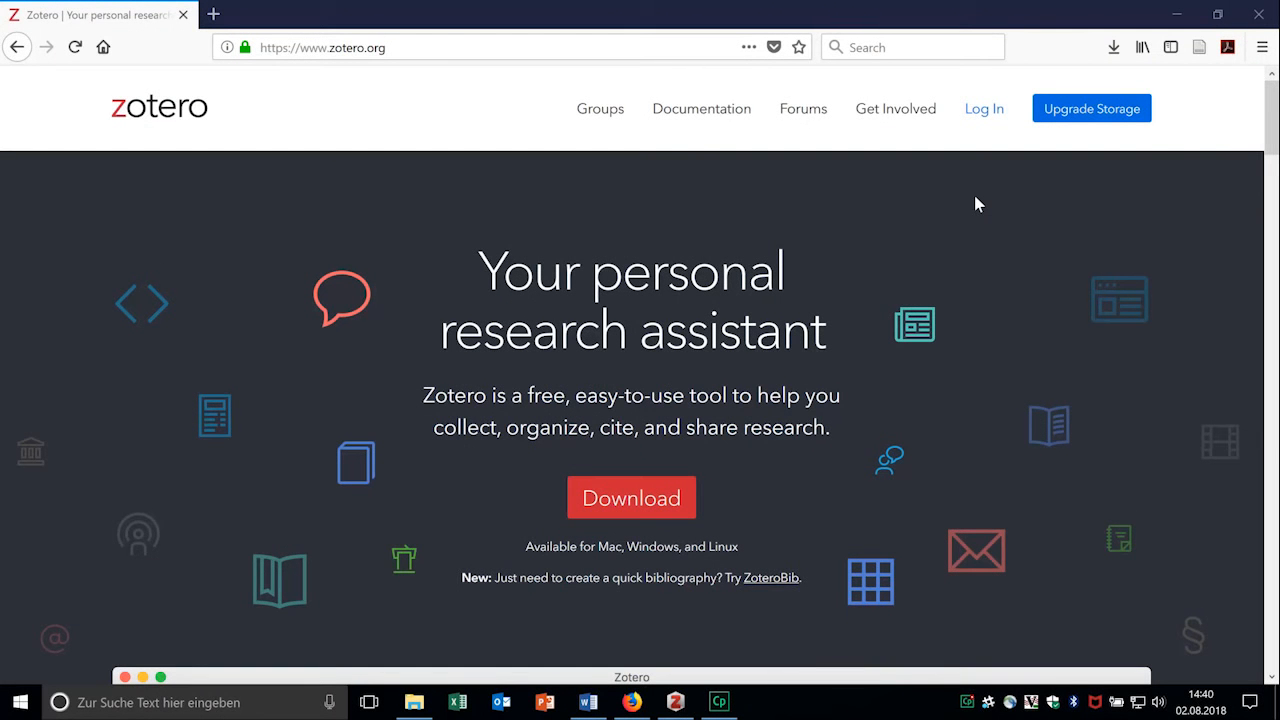
# Open the free account registration page from the Zotero login page and examine its form
pyautogui.click(986, 115)
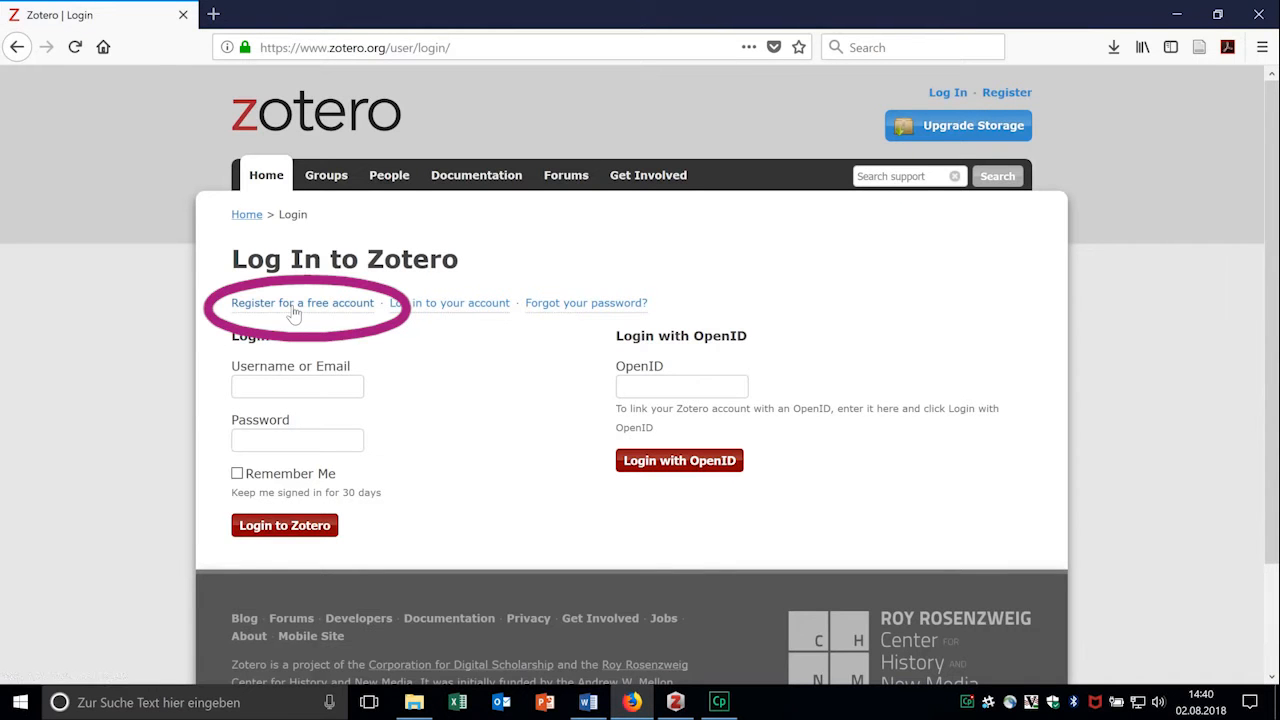
pyautogui.click(293, 304)
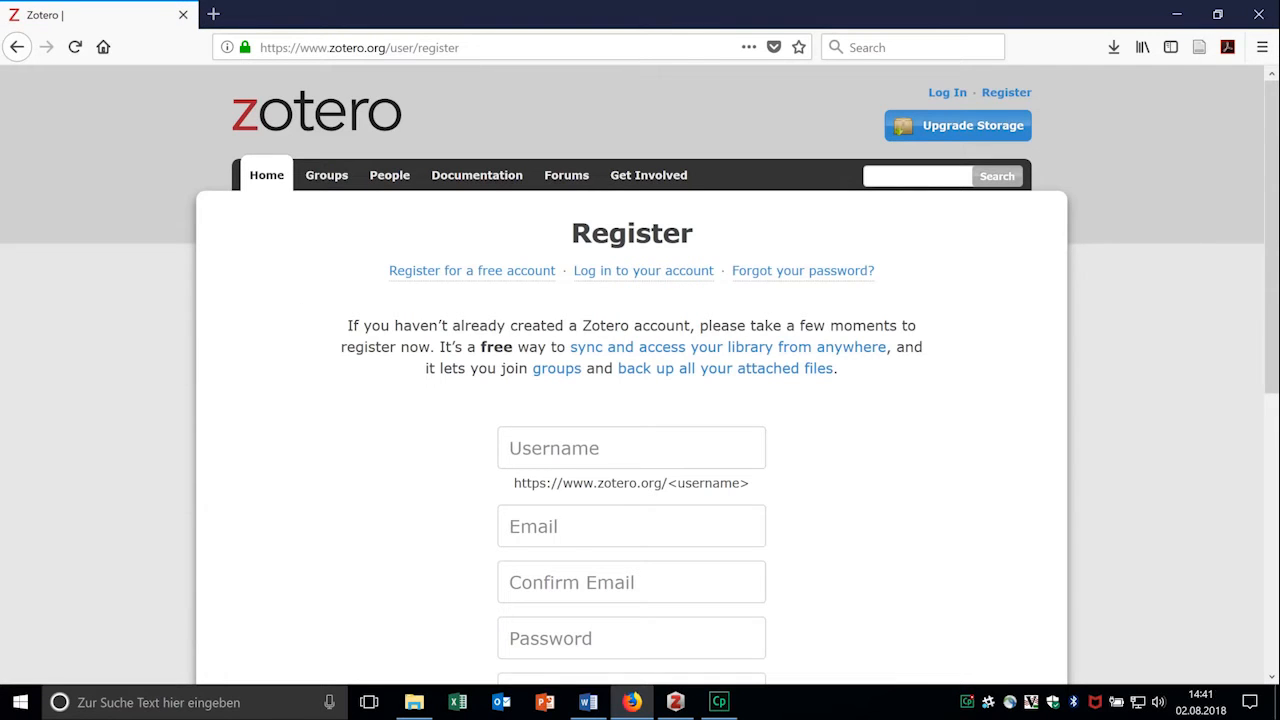
pyautogui.scroll(-2, 835, 345)
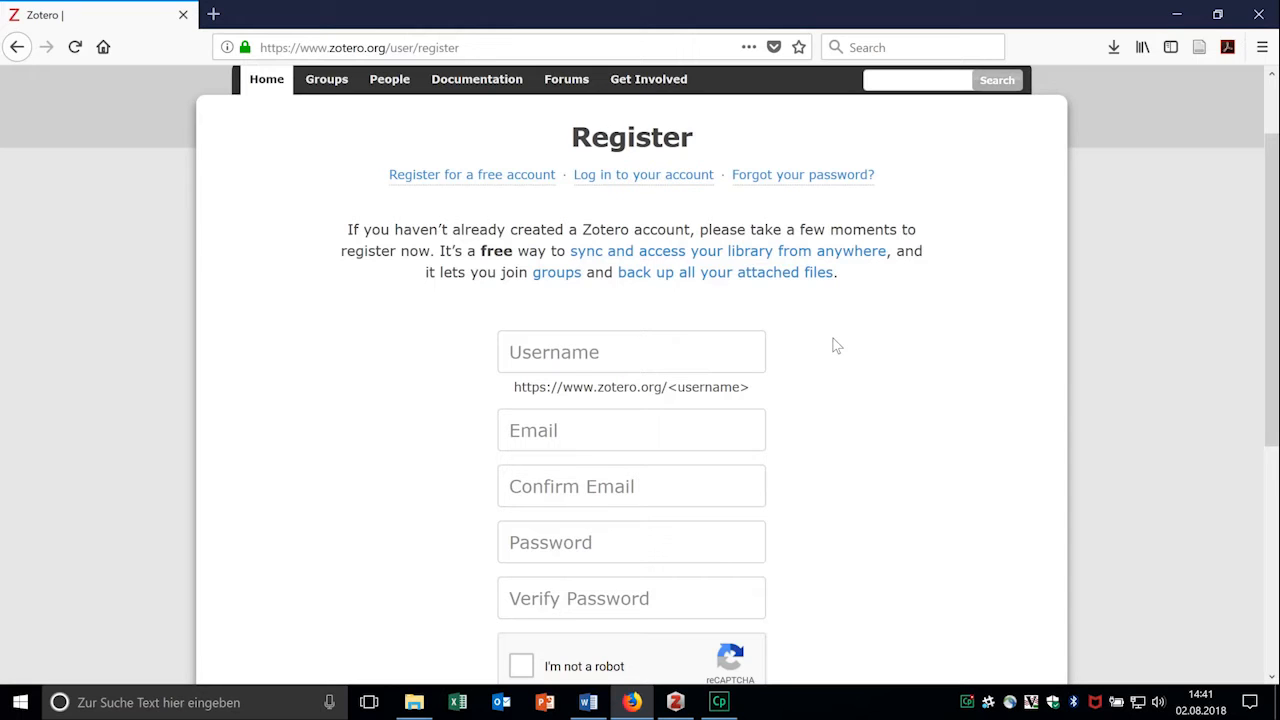
pyautogui.scroll(-2, 836, 345)
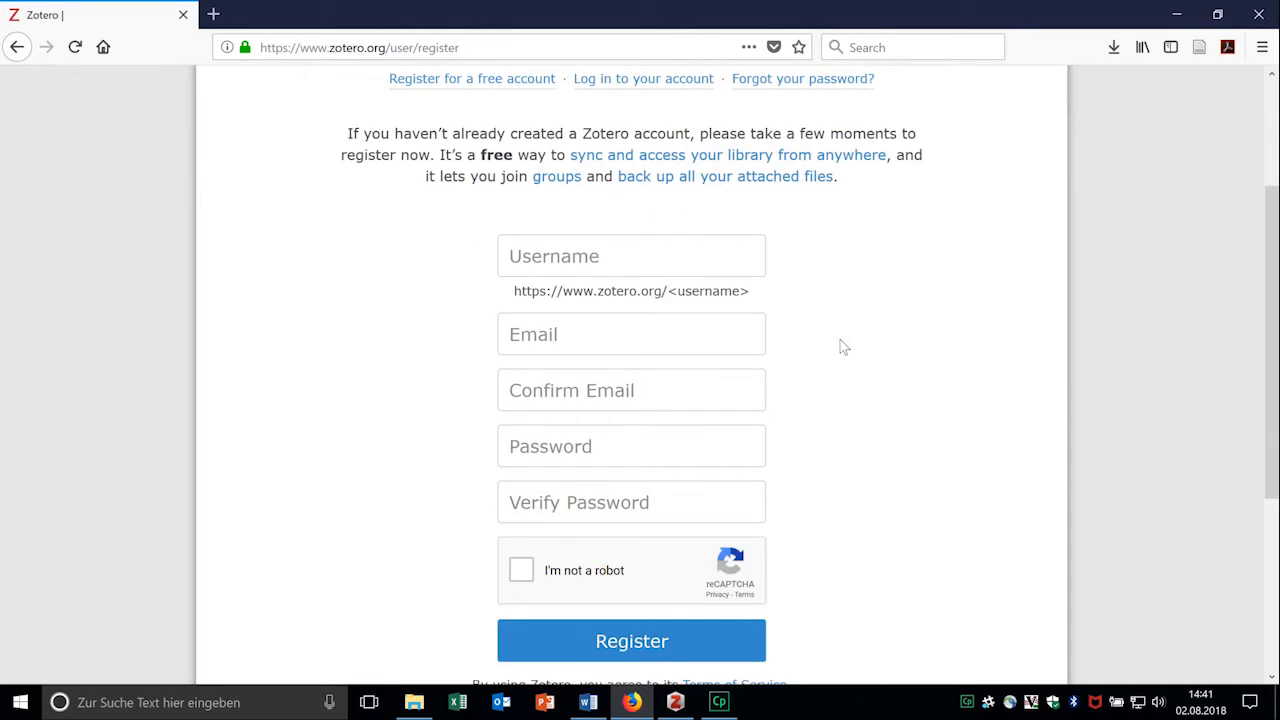
# Switch to the Zotero desktop application and open its preferences
pyautogui.click(676, 703)
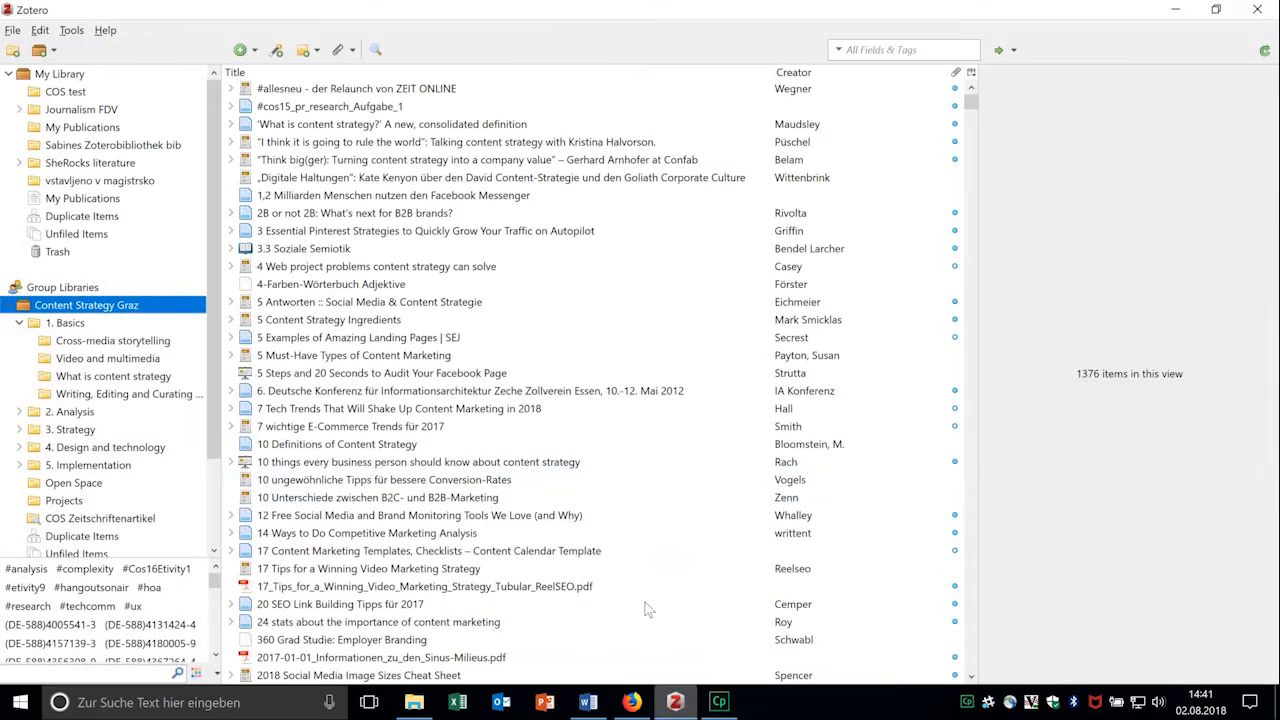
pyautogui.click(39, 31)
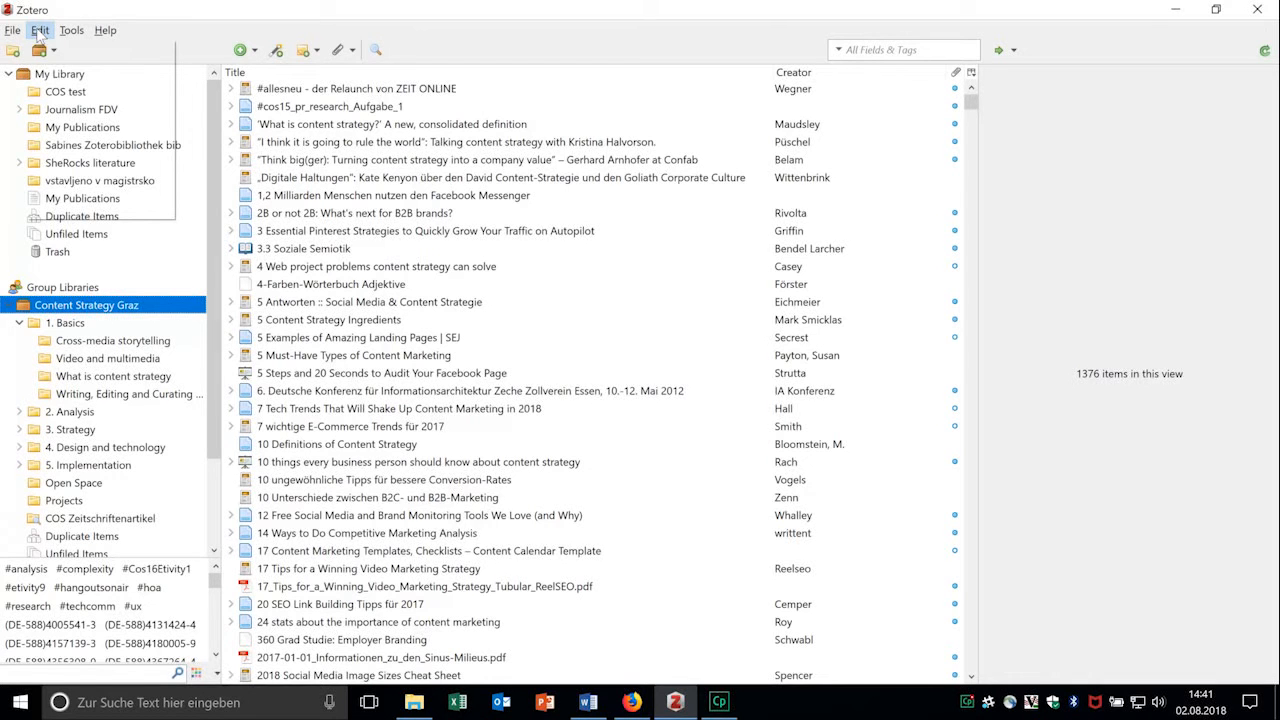
pyautogui.click(97, 213)
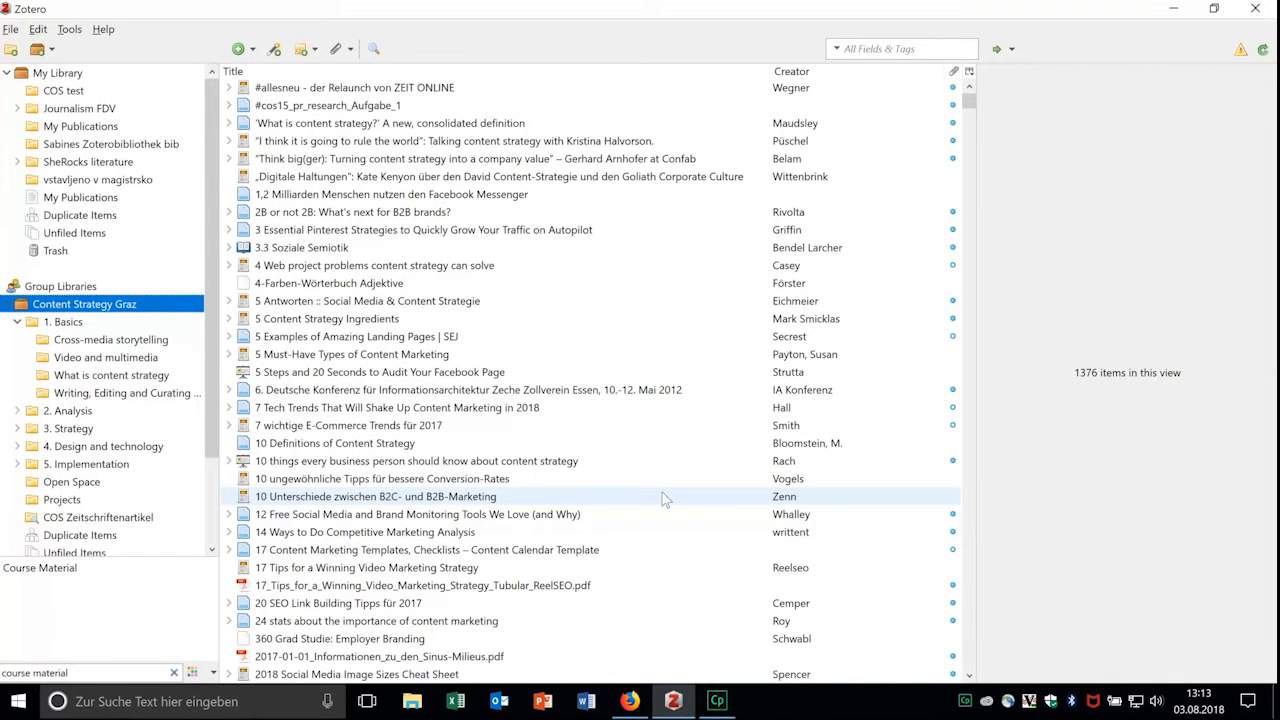
# Switch to Firefox and save the Amazon book "Content Strategy for the Web, 2nd Edition" to the COS test collection in Zotero
pyautogui.click(630, 701)
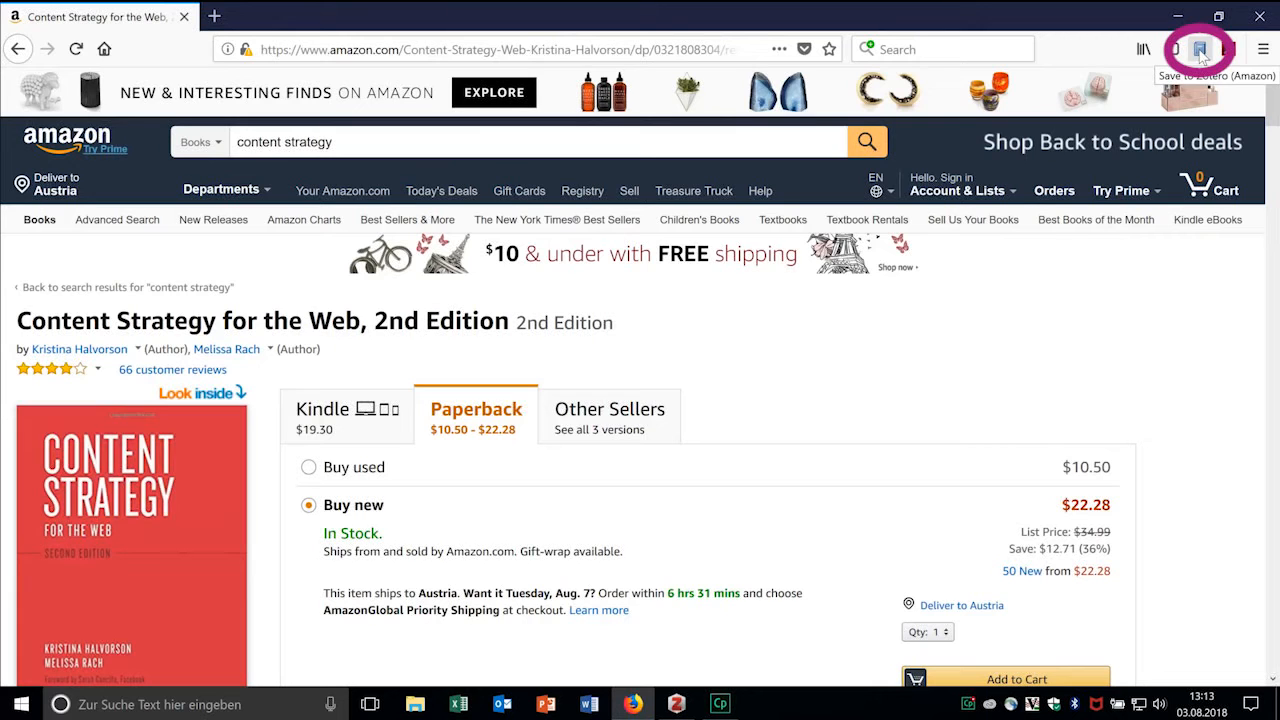
pyautogui.click(1201, 50)
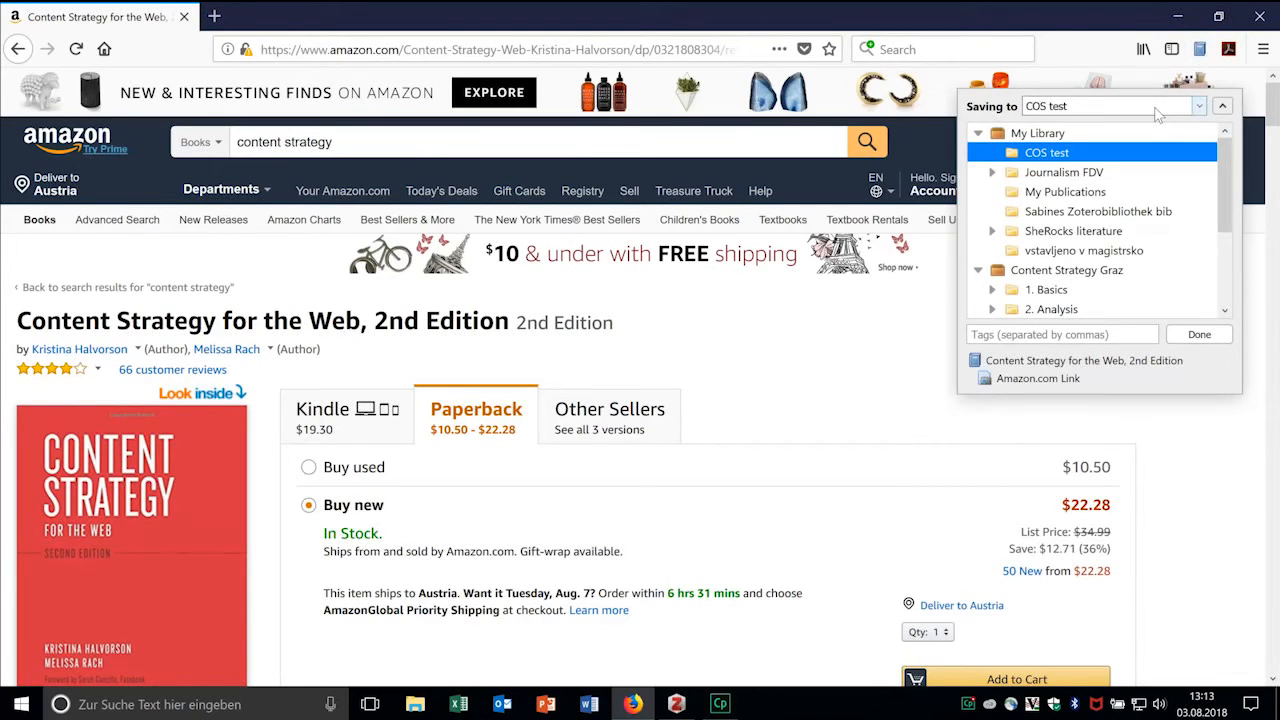
pyautogui.click(1157, 106)
pyautogui.click(1150, 127)
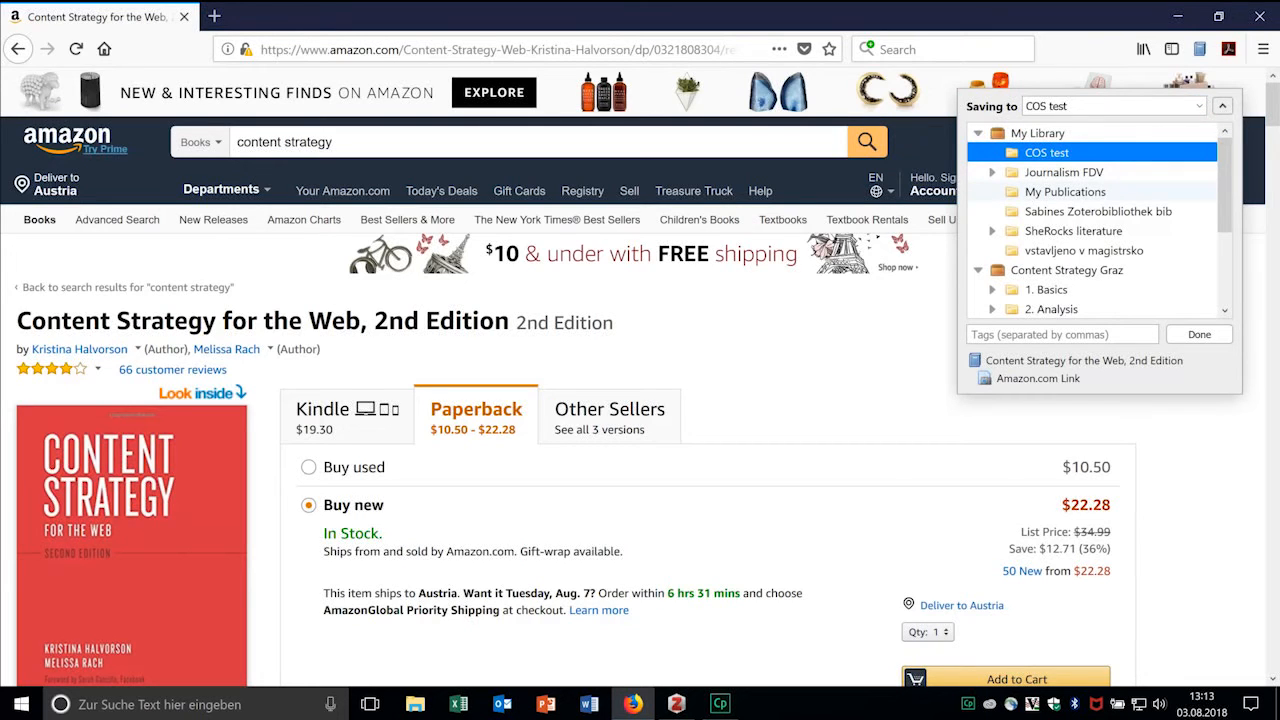
pyautogui.click(1190, 334)
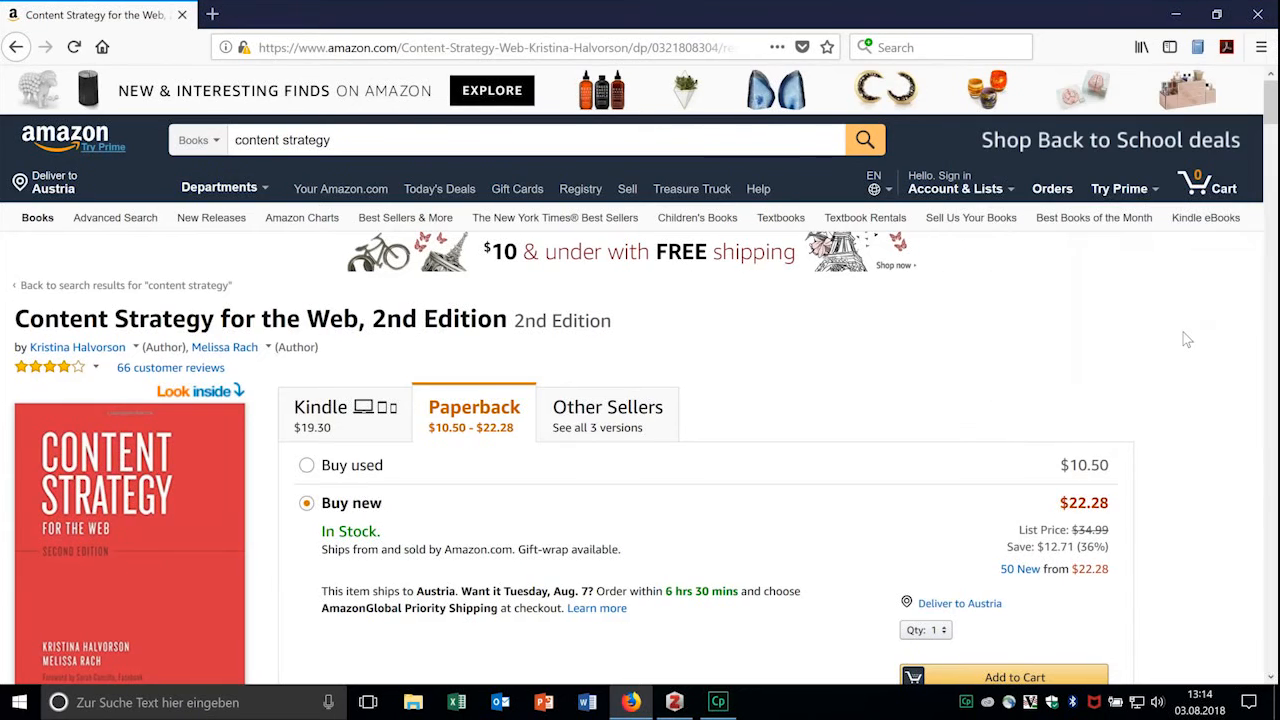
# Switch to Zotero and review the bibliographic information of the saved "Content Strategy for the Web, 2nd Edition" book
pyautogui.click(673, 703)
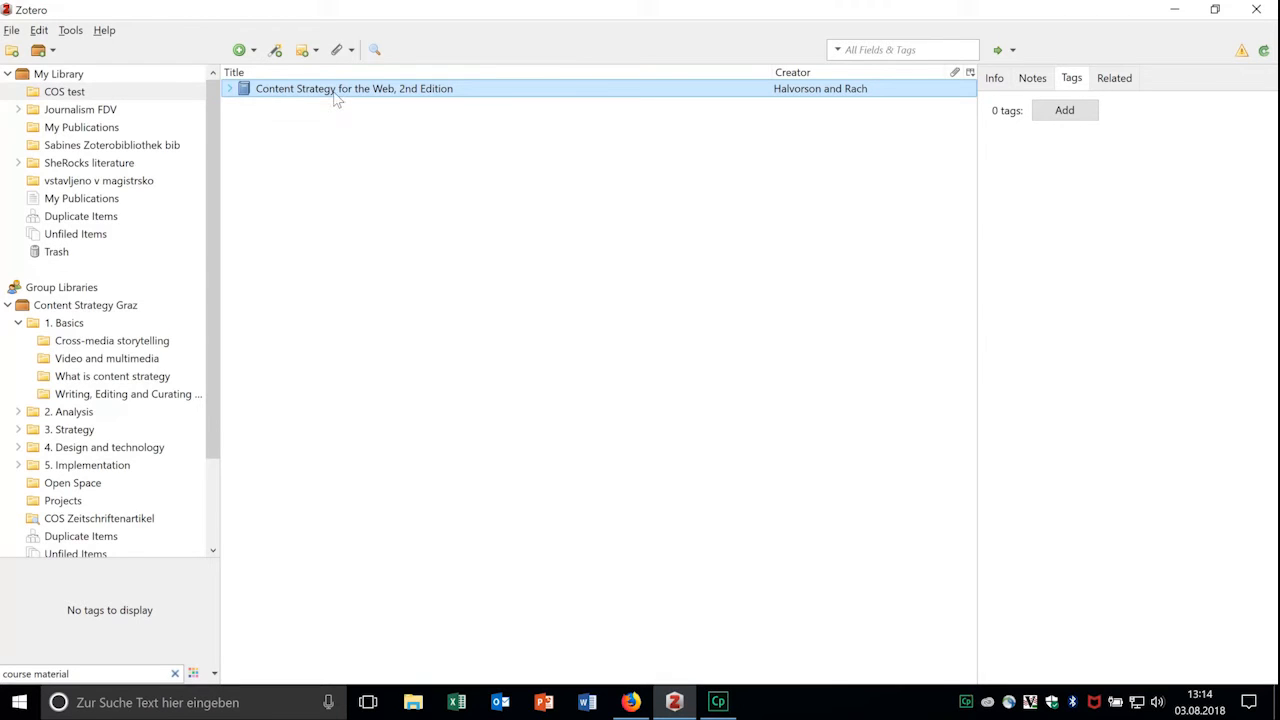
pyautogui.click(994, 78)
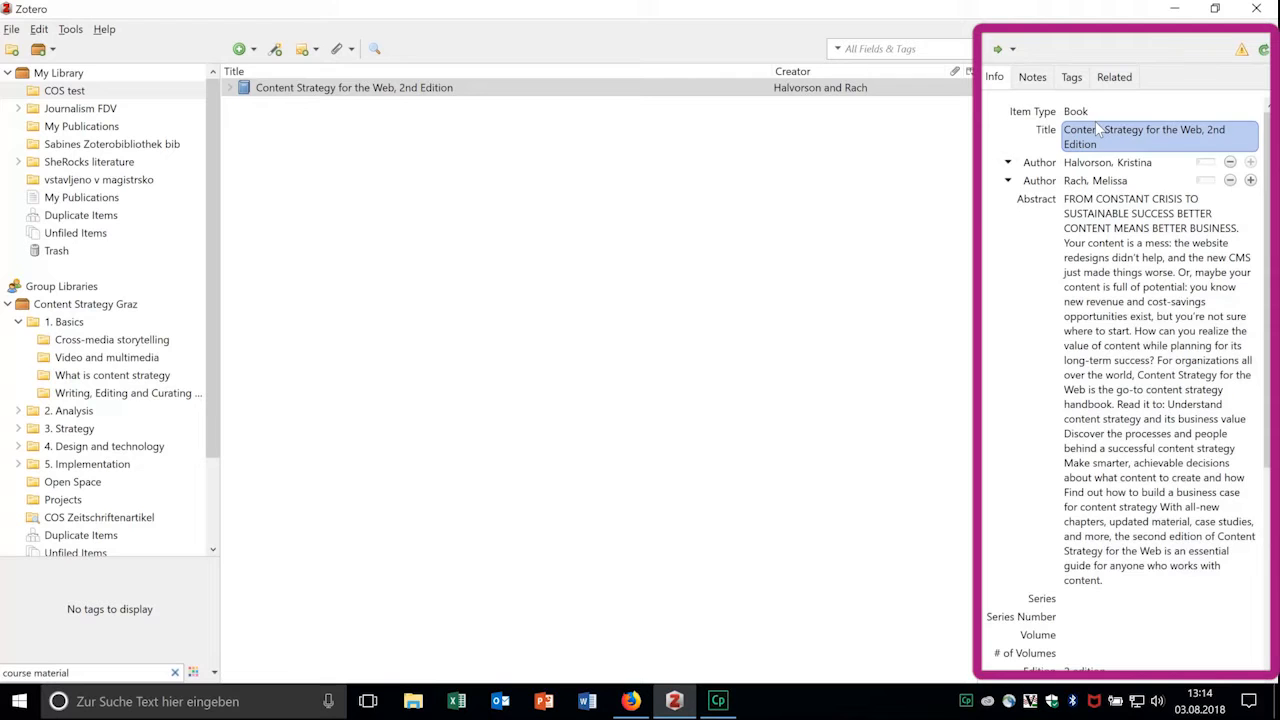
pyautogui.scroll(-2, 1111, 421)
pyautogui.scroll(-2, 1113, 424)
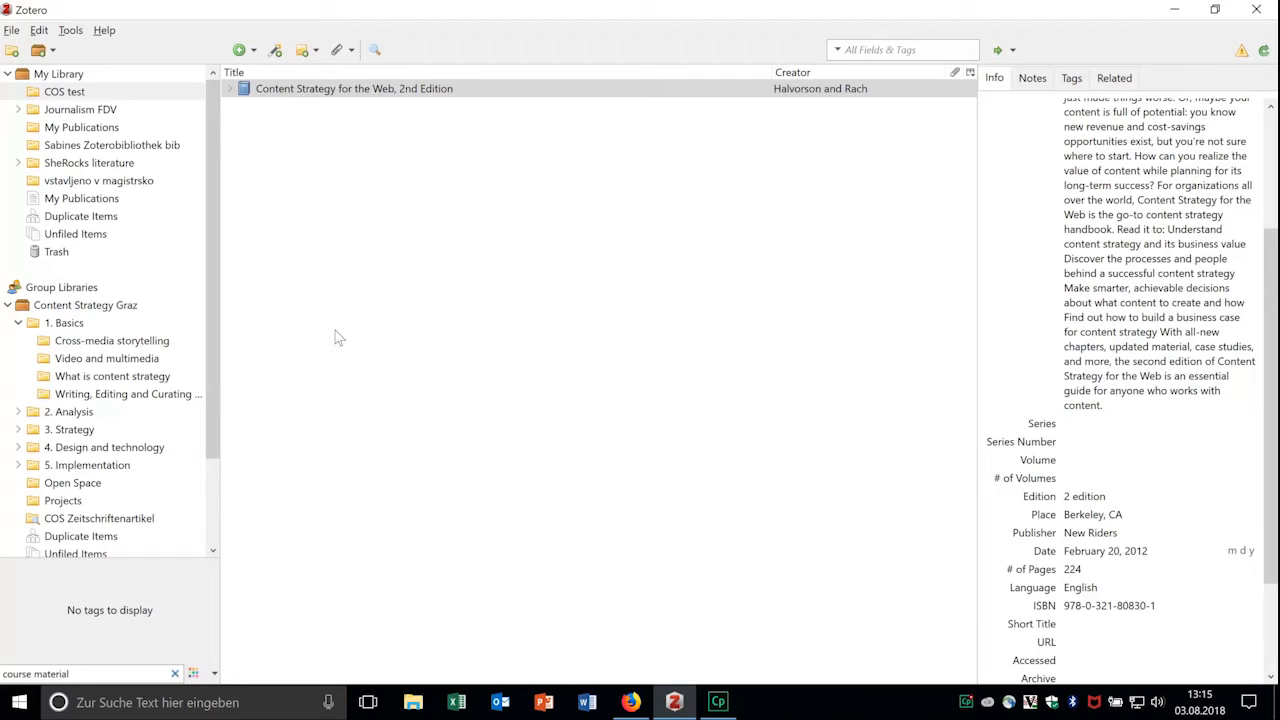
# Create a blank Journal Article item in the COS test collection
pyautogui.click(69, 92)
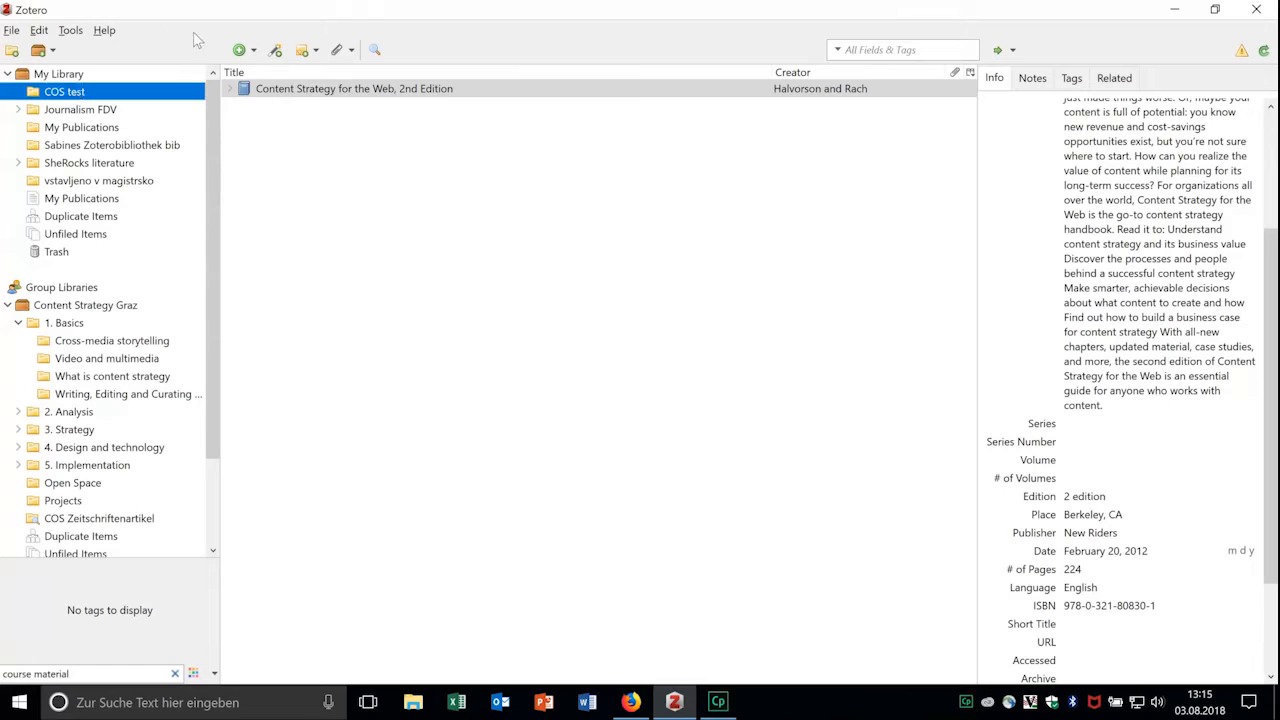
pyautogui.click(241, 51)
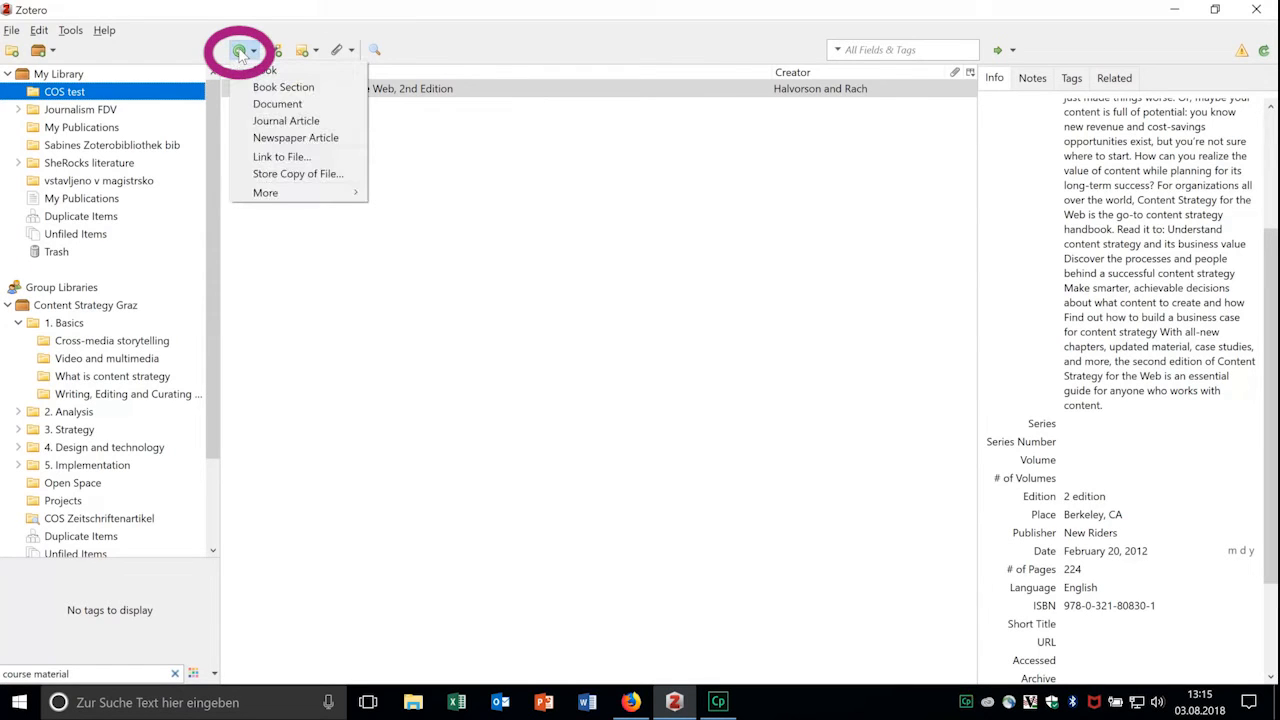
pyautogui.moveTo(301, 197)
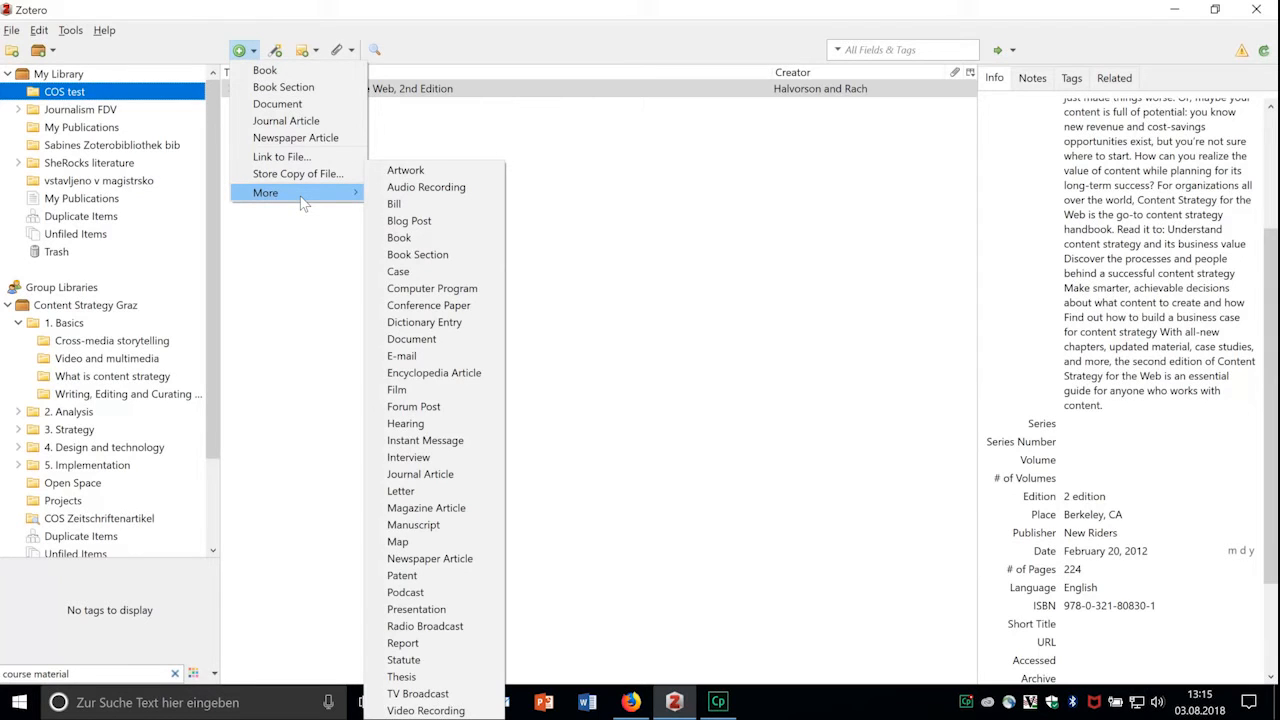
pyautogui.click(291, 121)
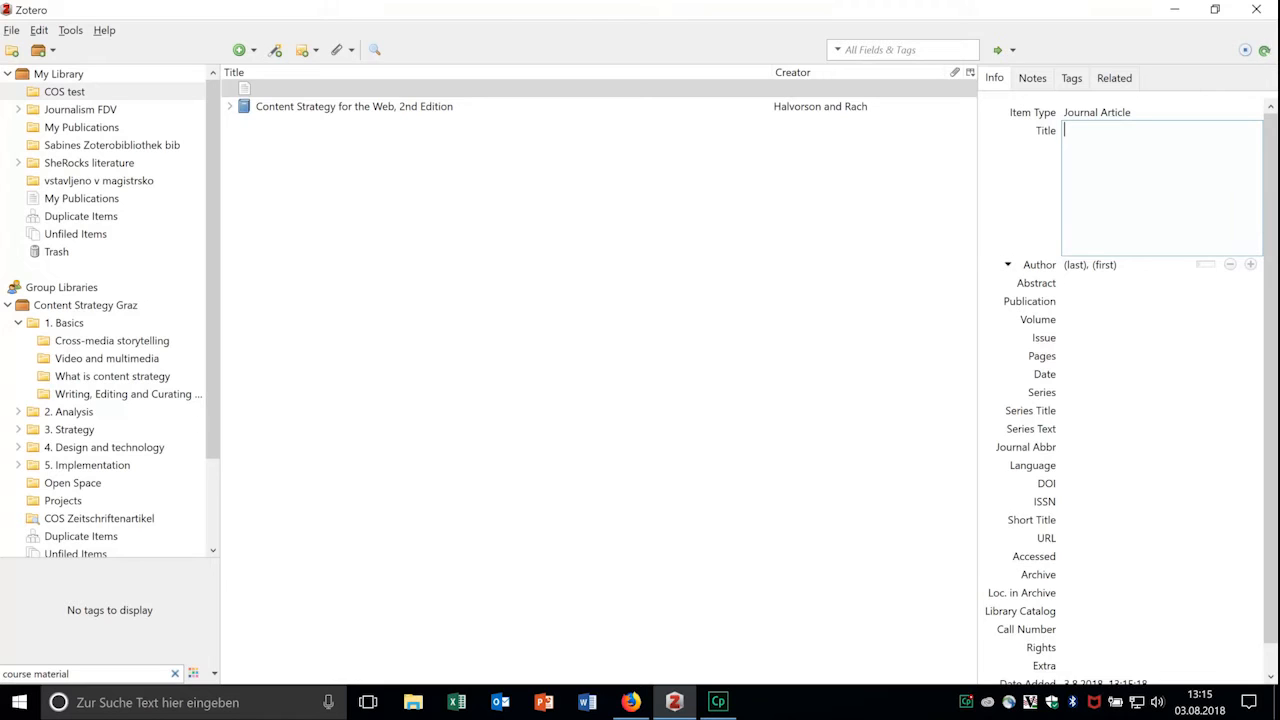
# Store a copy of the file you-can-heal-your-life-louise-l-hay.pdf from the Downloads folder in the COS test collection
pyautogui.click(252, 50)
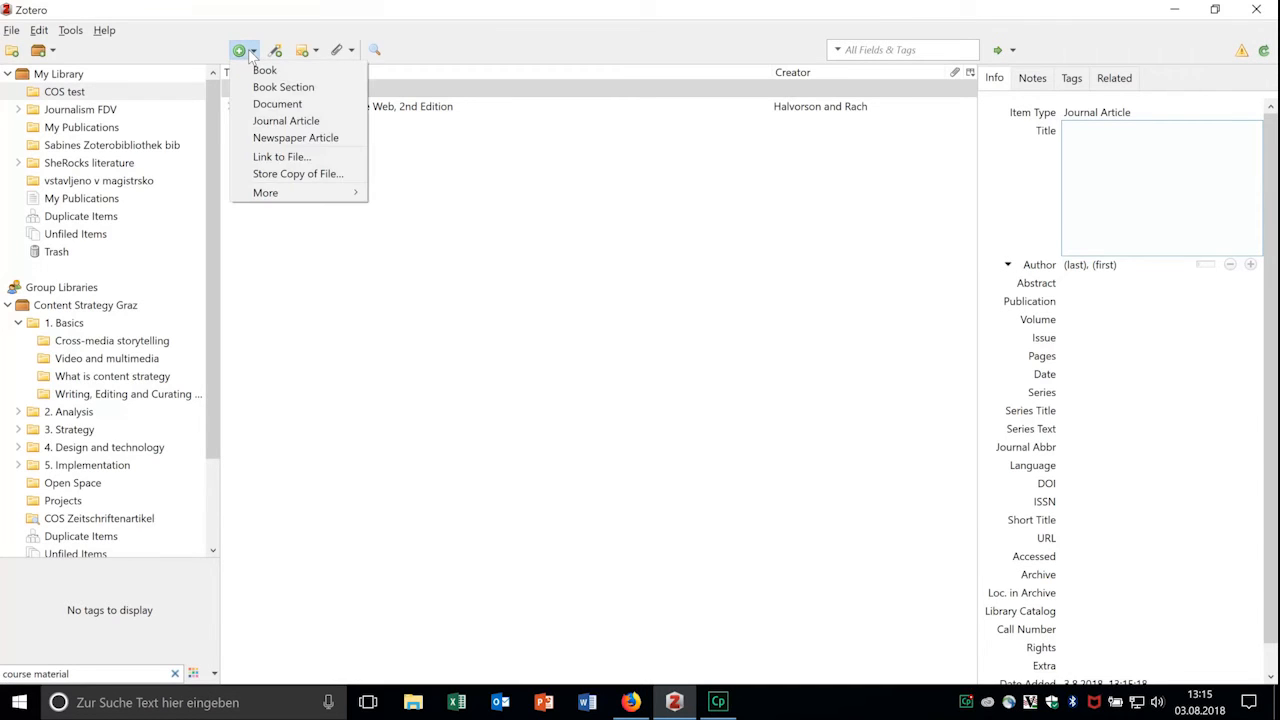
pyautogui.click(262, 178)
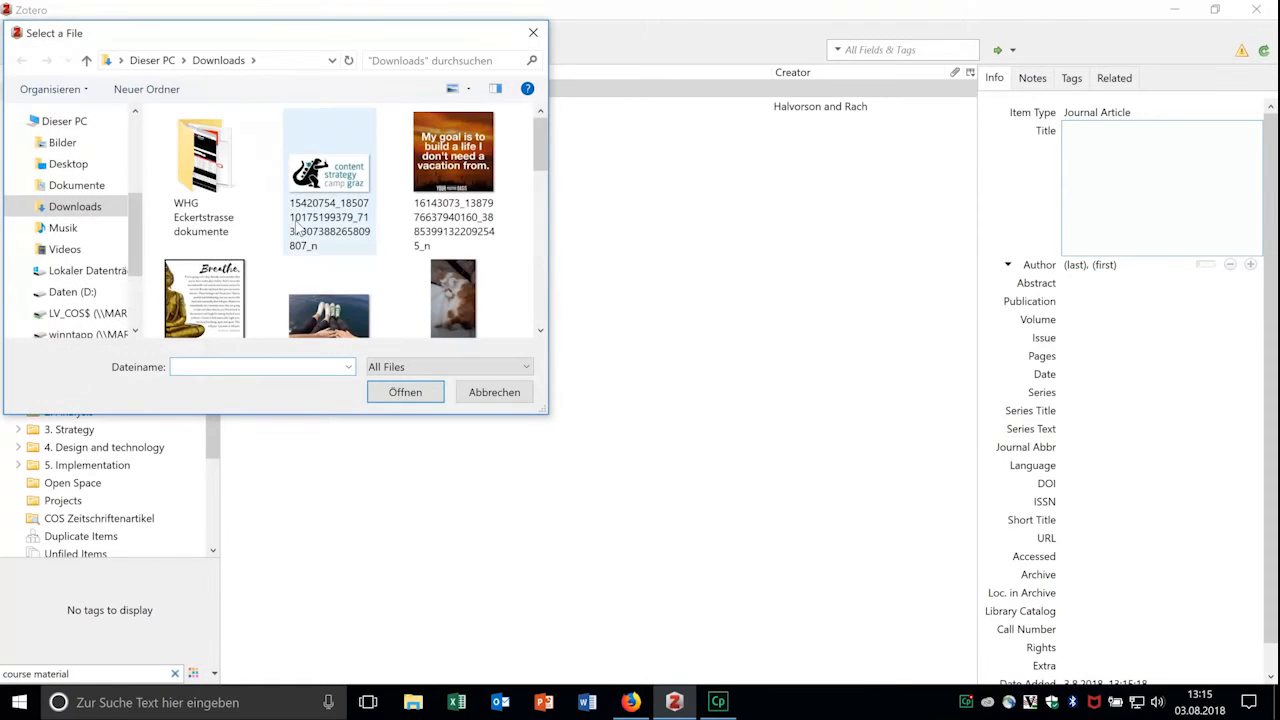
pyautogui.scroll(-1, 296, 226)
pyautogui.scroll(-2, 296, 226)
pyautogui.scroll(-1, 210, 260)
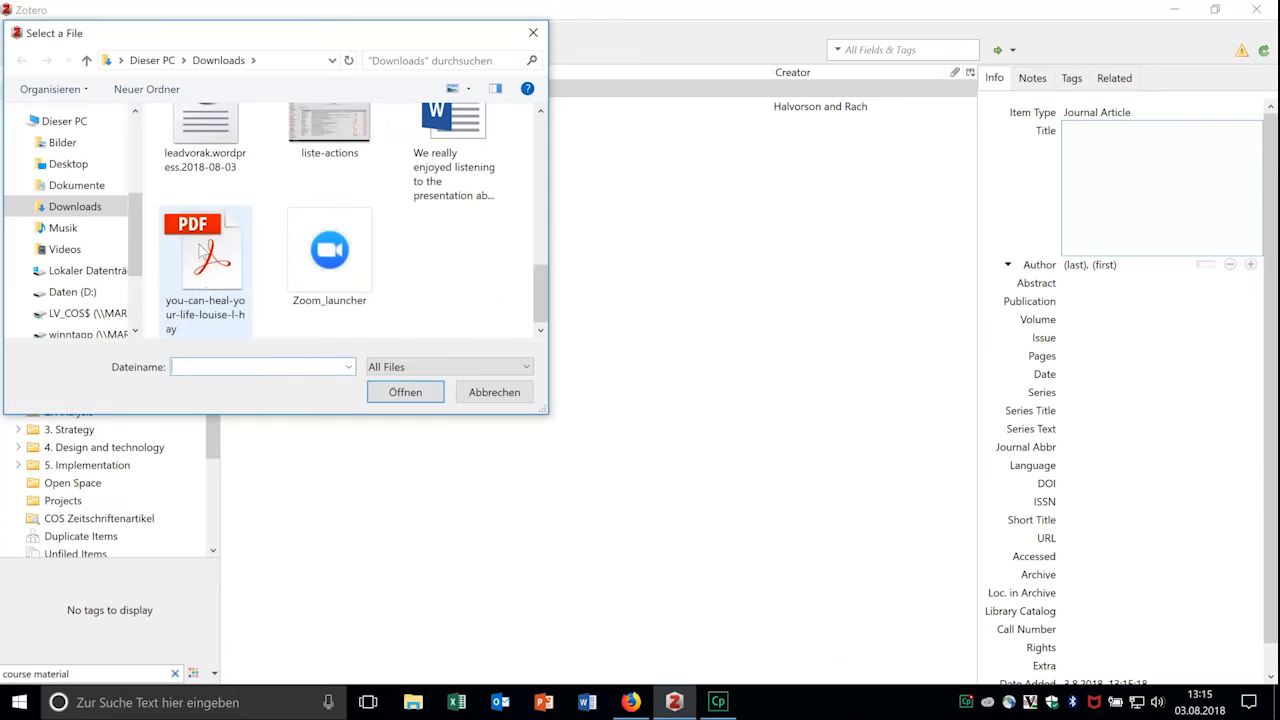
pyautogui.click(205, 260)
pyautogui.click(408, 394)
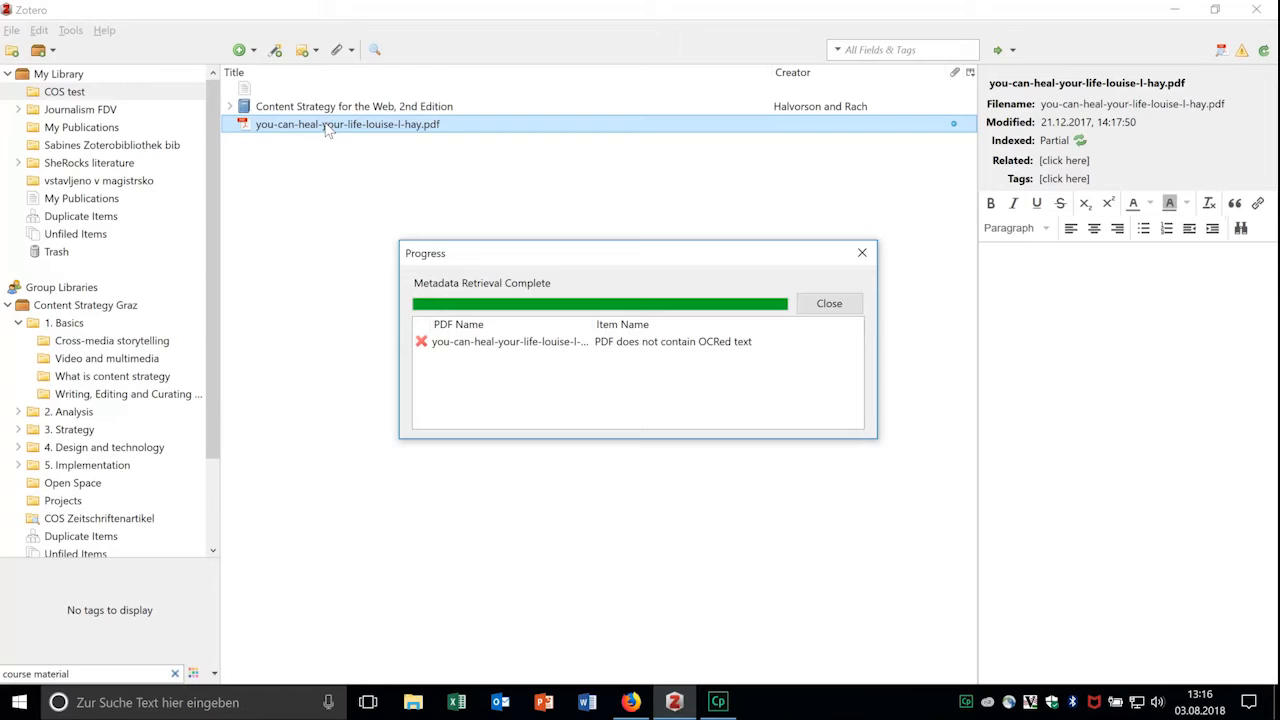
# Create a parent item for the you-can-heal-your-life-louise-l-hay.pdf attachment and expand it to show the attached file
pyautogui.rightClick(330, 130)
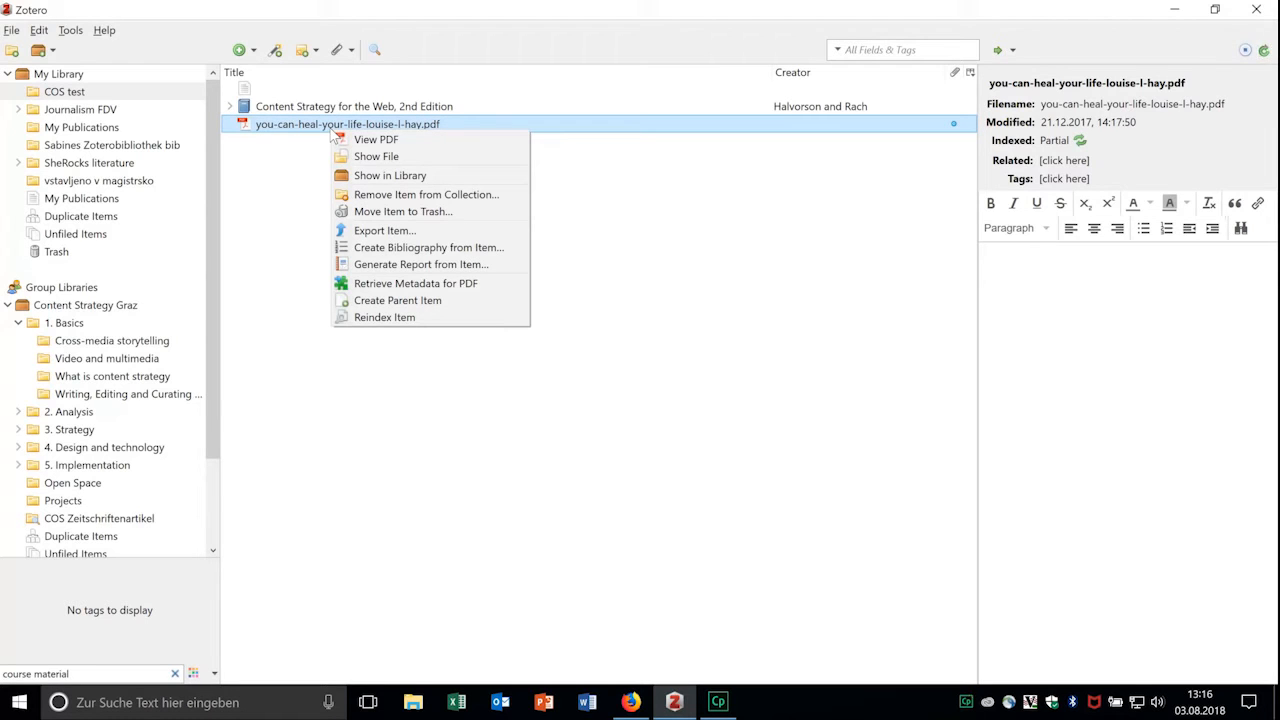
pyautogui.click(414, 302)
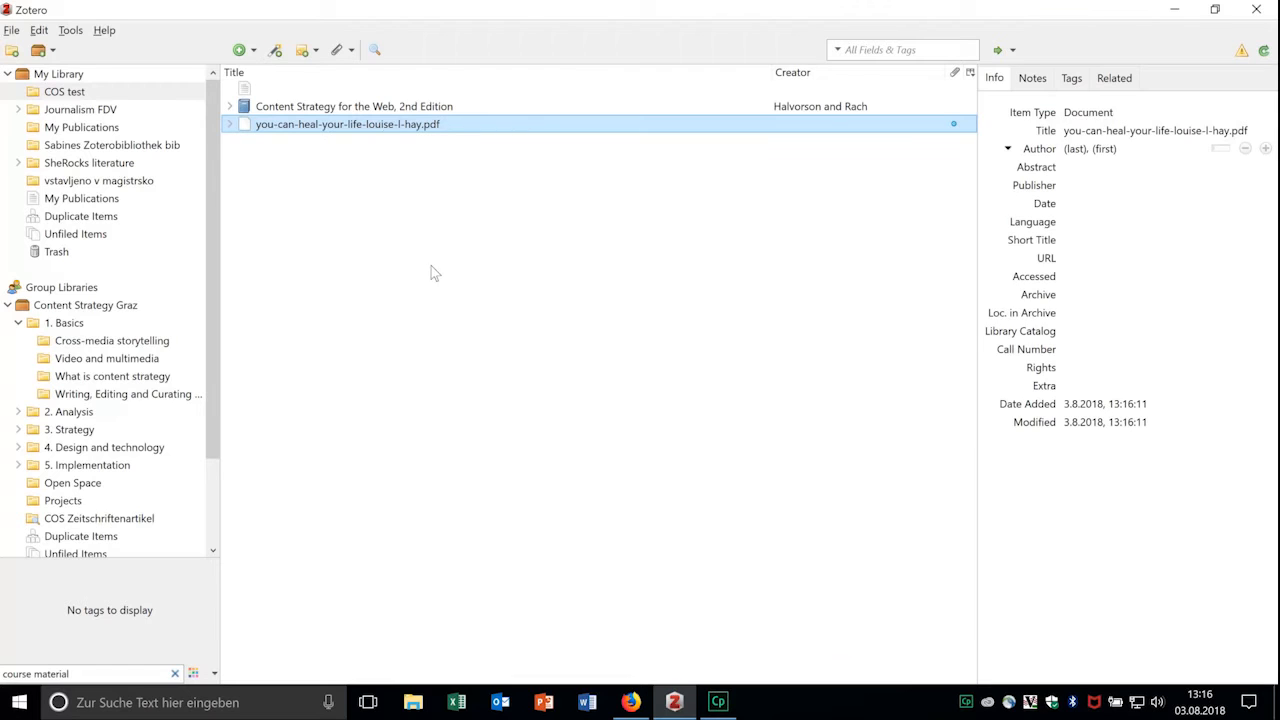
pyautogui.click(230, 125)
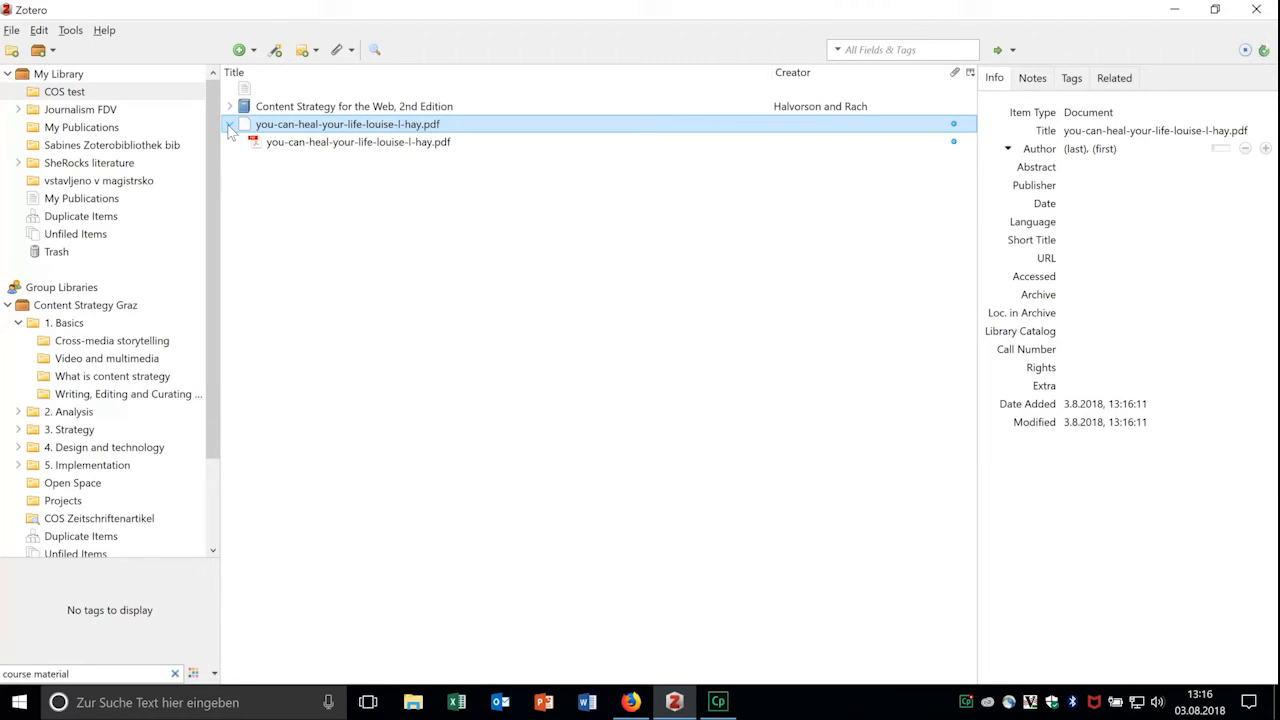
# Filter the Content Strategy Graz group library by the Course Material tag
pyautogui.click(83, 307)
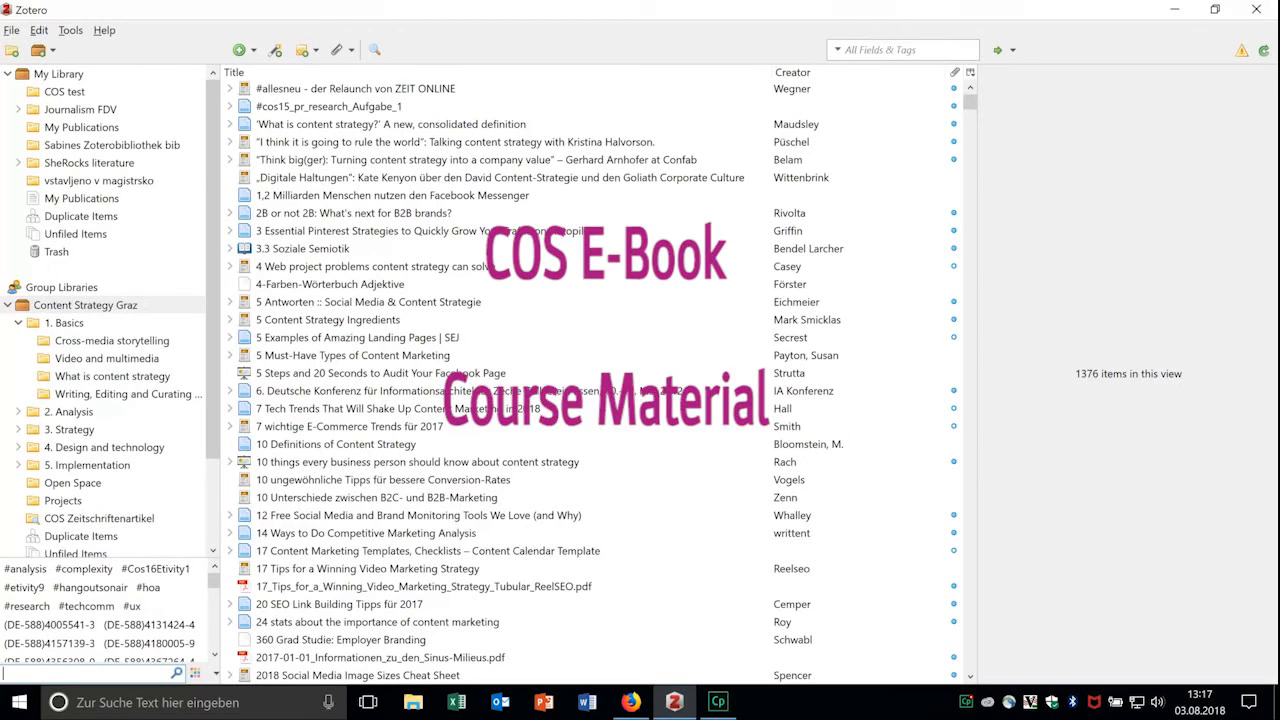
pyautogui.write('cos e')
pyautogui.click(39, 571)
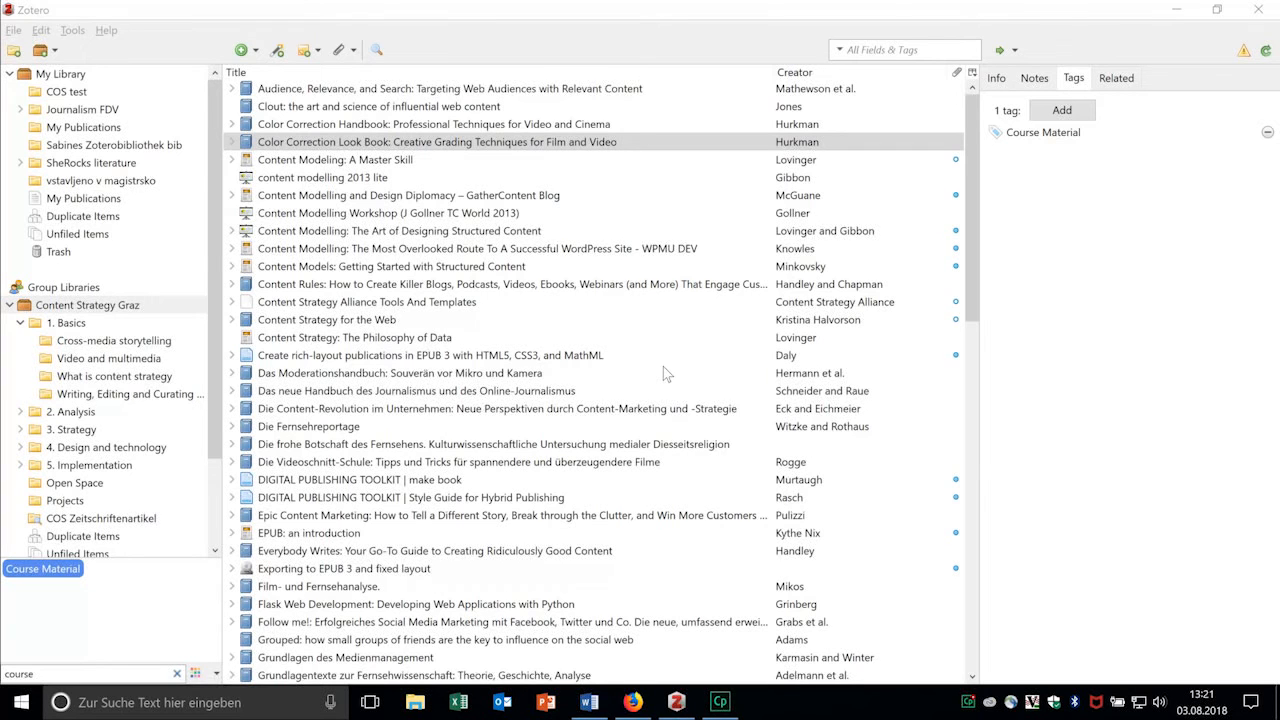
# Select American Psychological Association 6th edition in the citation style preferences and confirm
pyautogui.hotkey('alt', 'e')
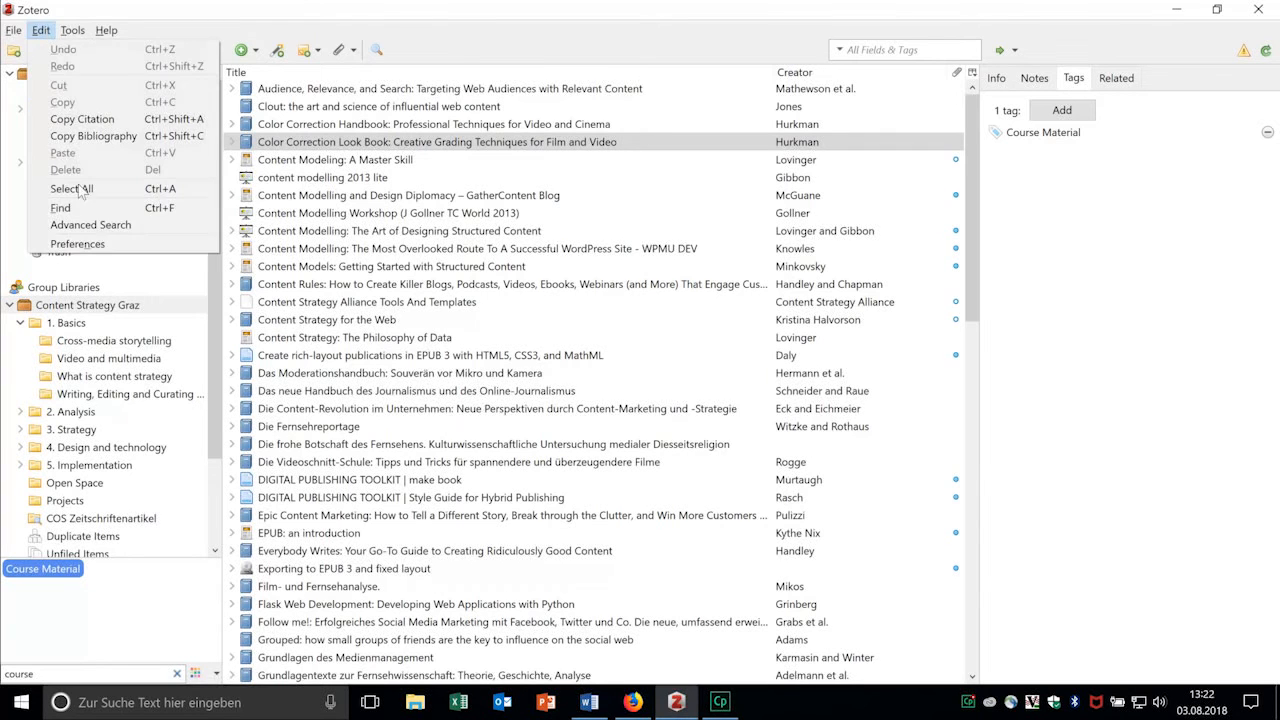
pyautogui.click(87, 248)
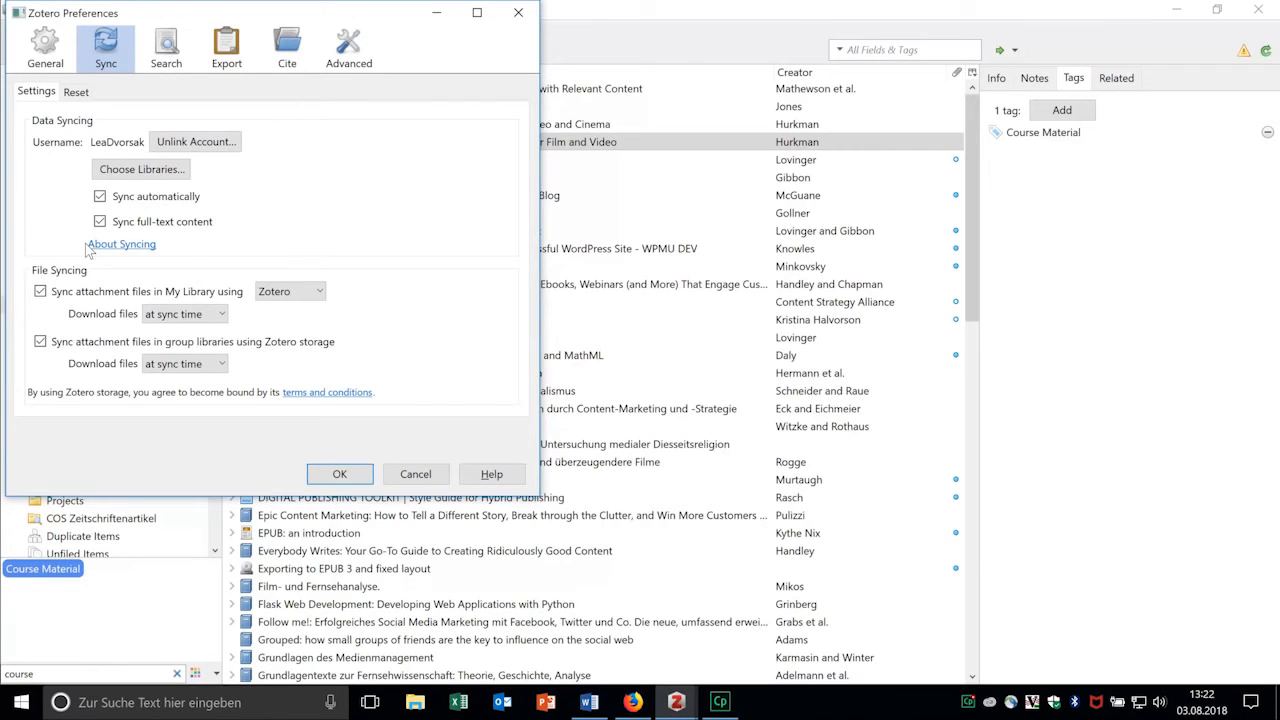
pyautogui.click(280, 52)
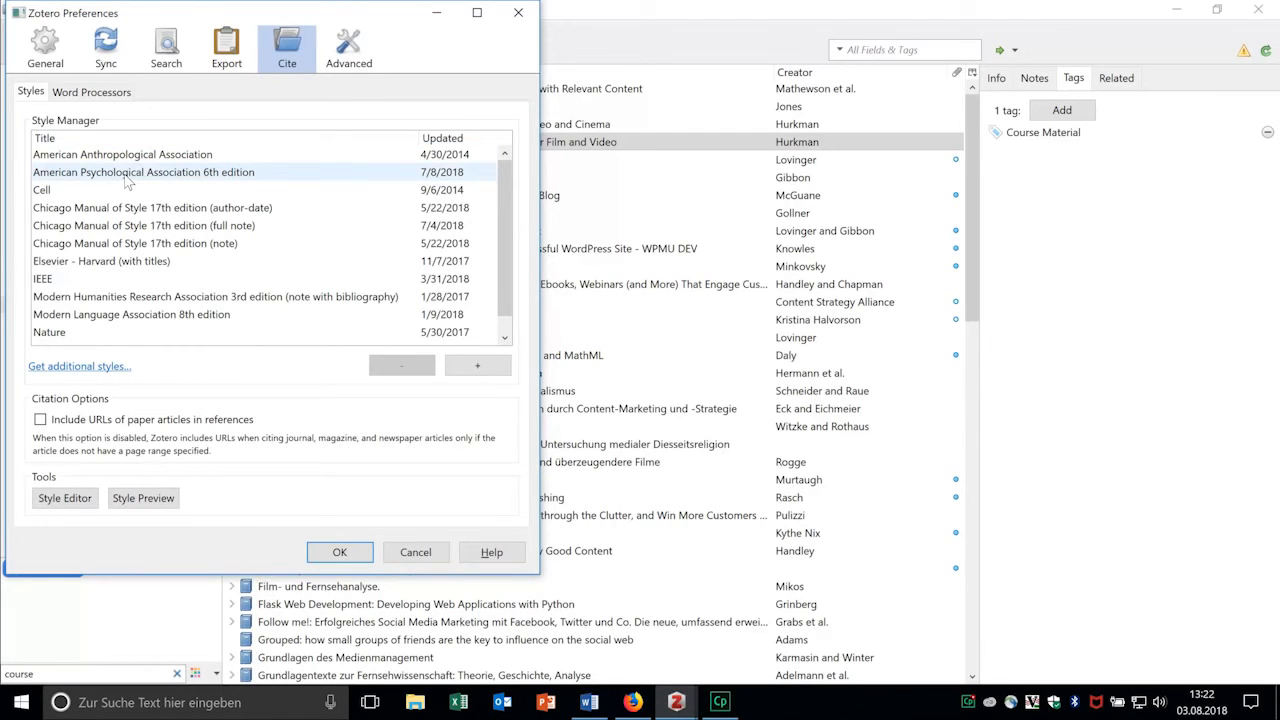
pyautogui.click(128, 175)
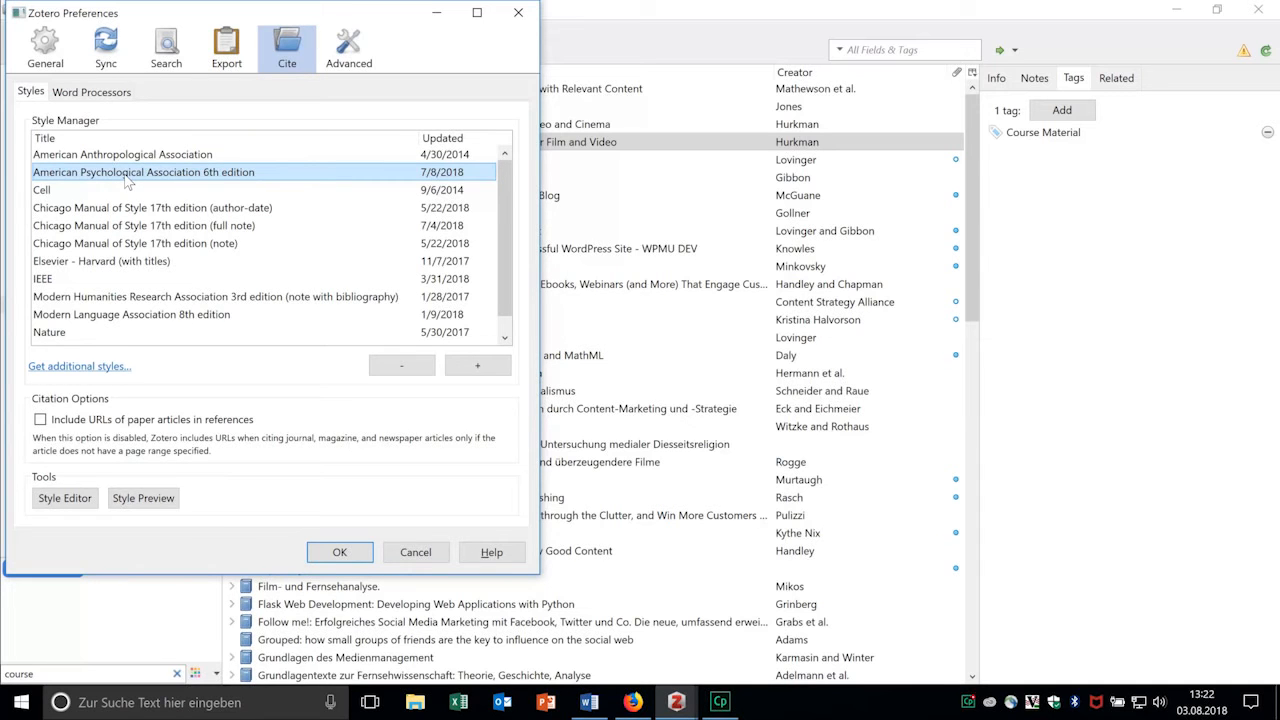
pyautogui.click(339, 552)
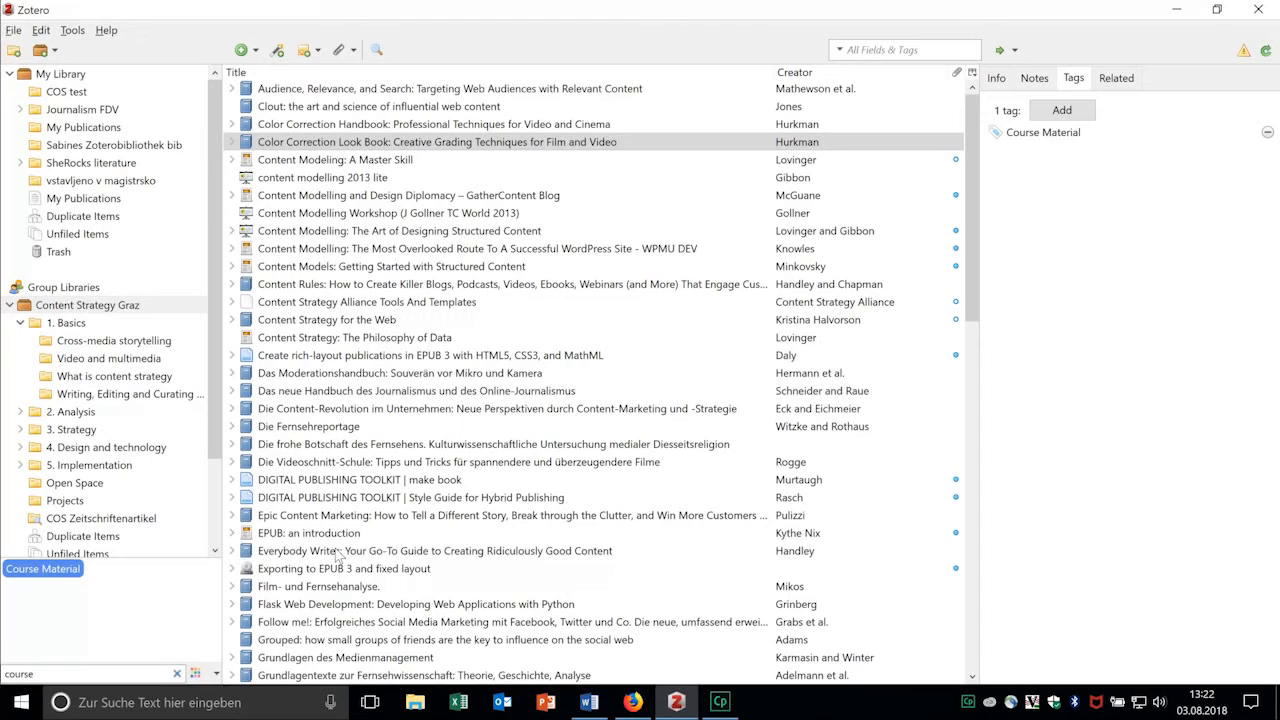
# Create a bibliography from "Epic Content Marketing", "Die Fernsehreportage", "Create rich-layout publications", "The Art of Designing Structured Content" and "Color Correction Look Book" and paste it into Word
pyautogui.click(58, 309)
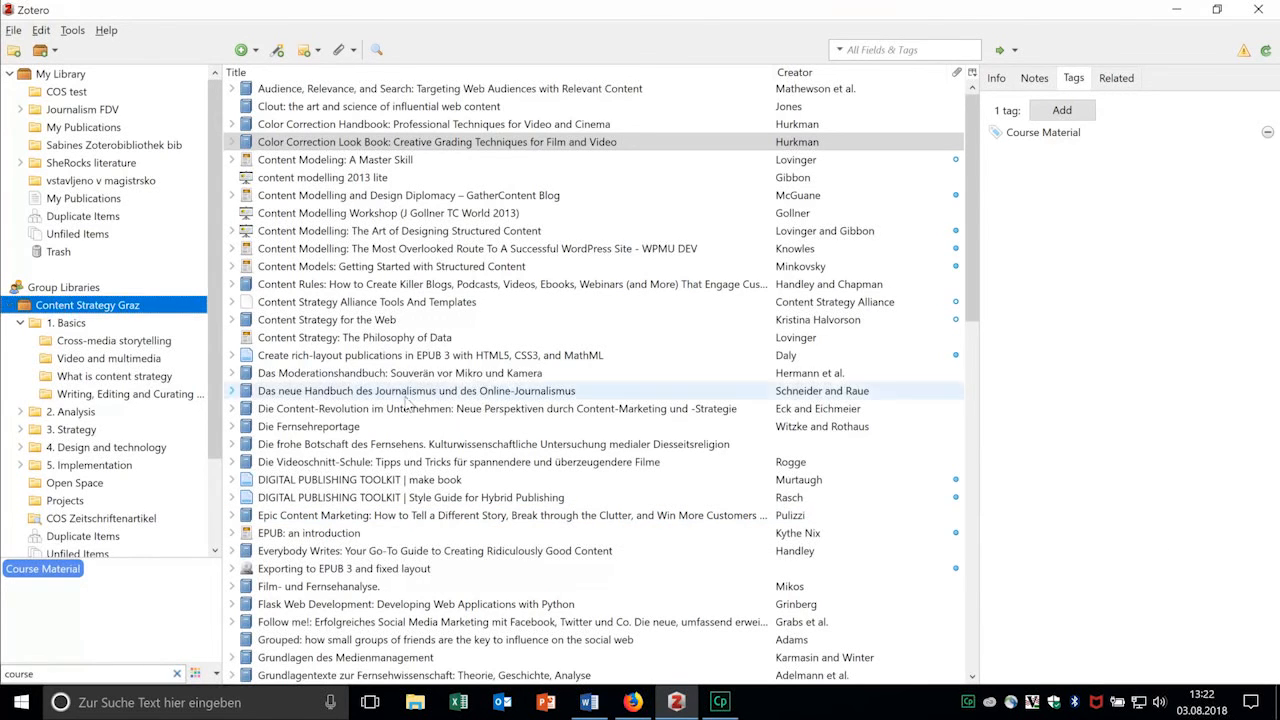
pyautogui.click(340, 515)
pyautogui.press('ctrl')
pyautogui.keyDown('ctrl'); pyautogui.click(322, 428); pyautogui.keyUp('ctrl')
pyautogui.keyDown('ctrl'); pyautogui.click(320, 356); pyautogui.keyUp('ctrl')
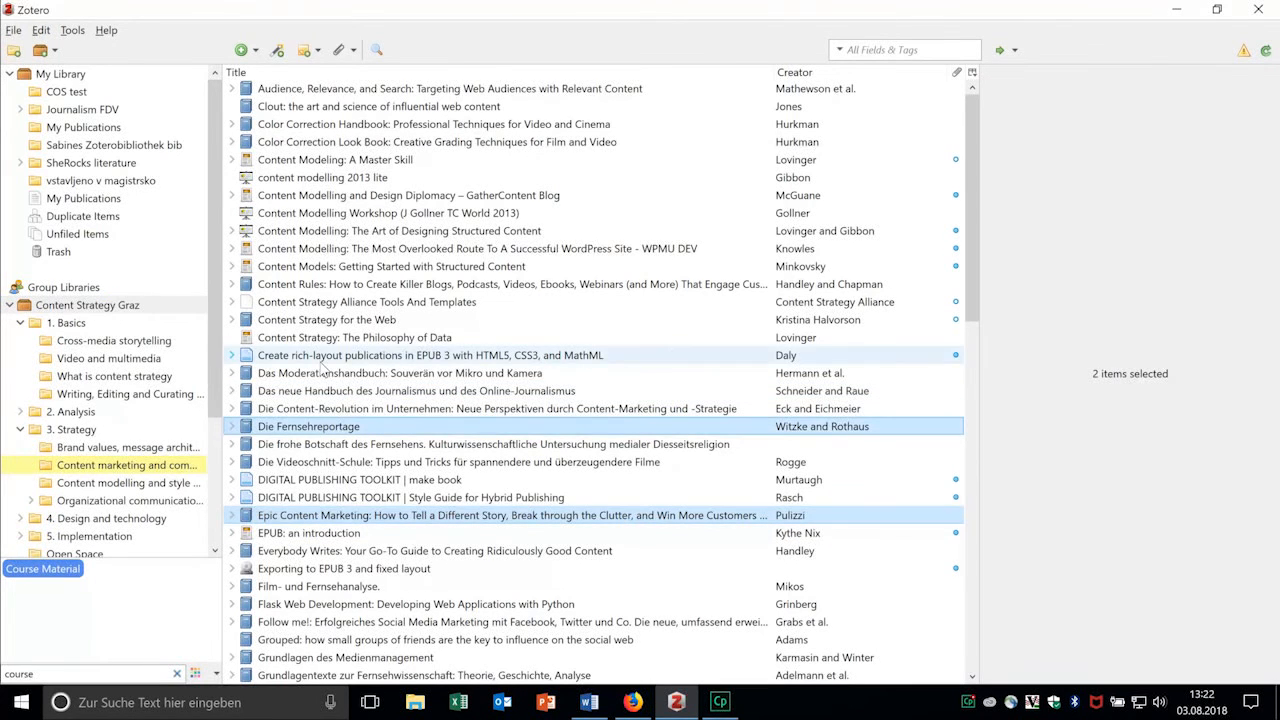
pyautogui.keyDown('ctrl'); pyautogui.click(335, 231); pyautogui.keyUp('ctrl')
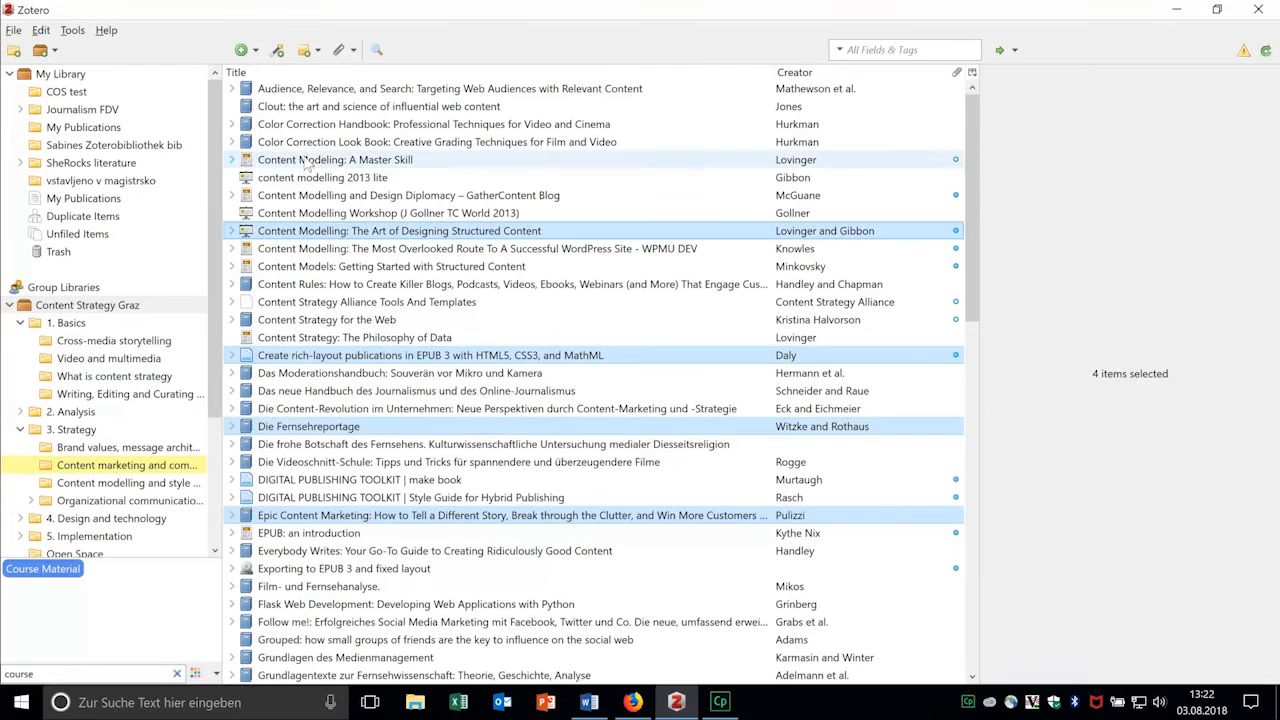
pyautogui.keyDown('ctrl'); pyautogui.click(328, 141); pyautogui.keyUp('ctrl')
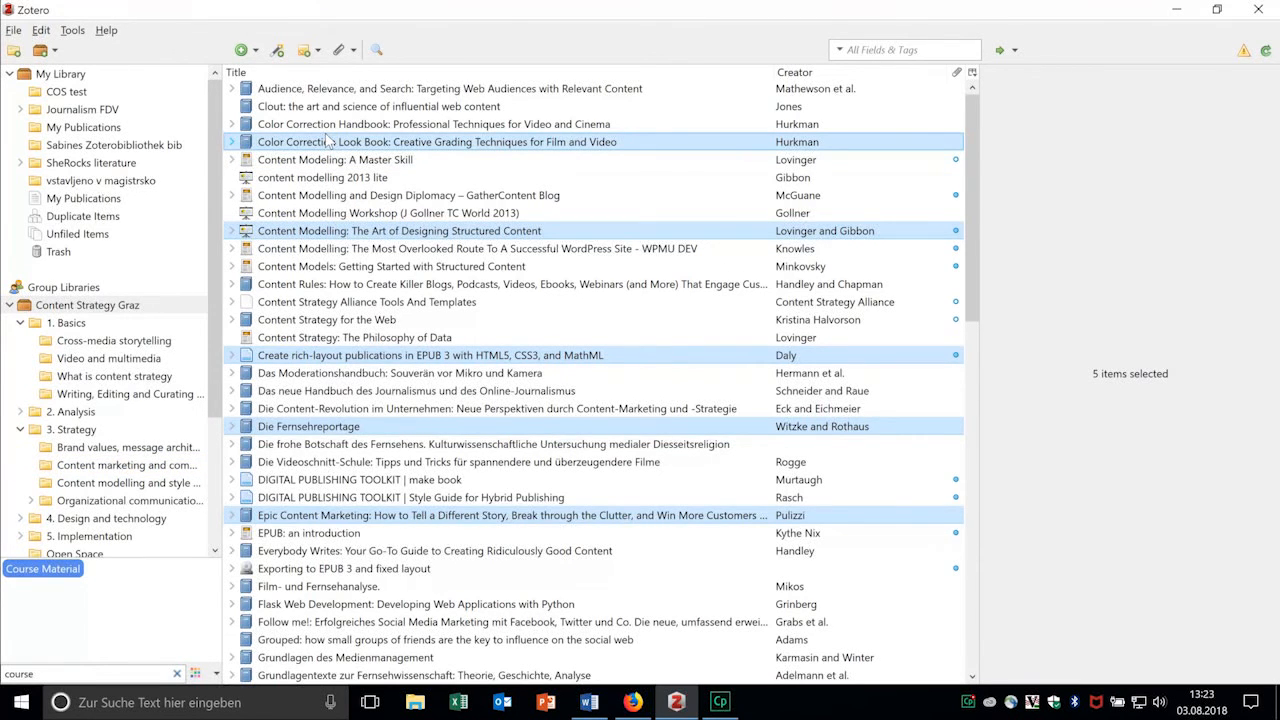
pyautogui.rightClick(328, 139)
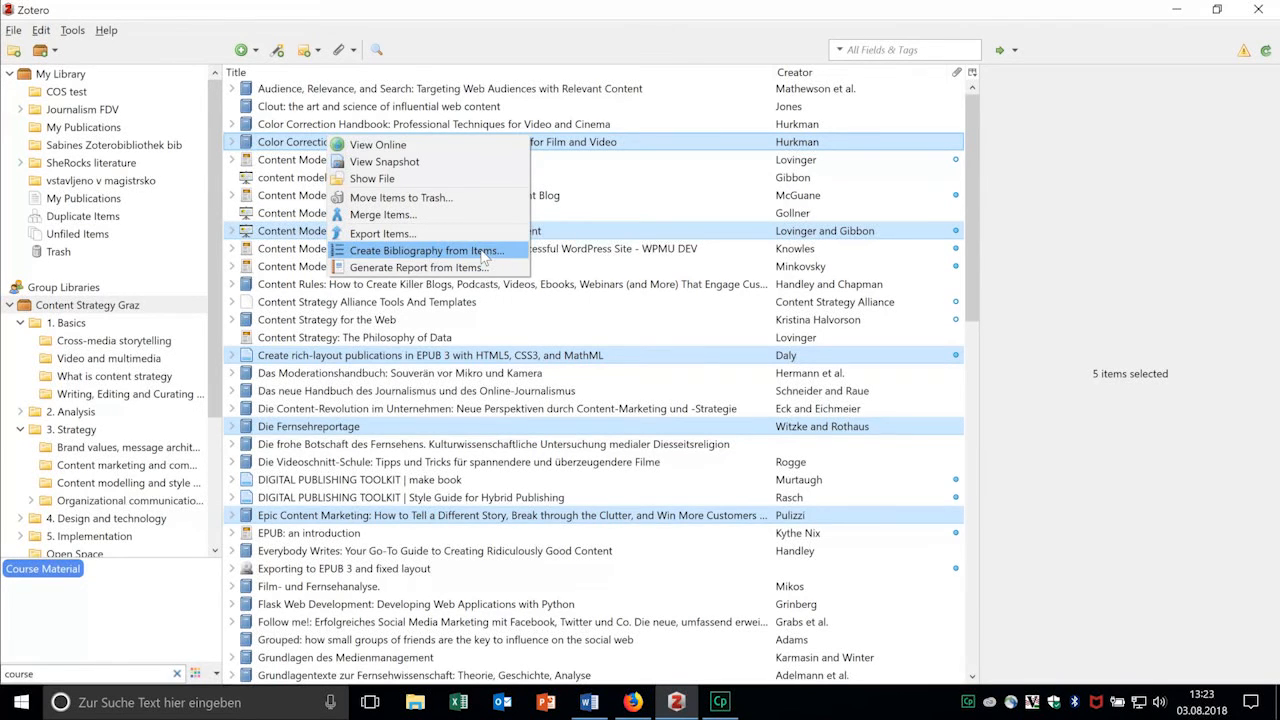
pyautogui.click(484, 253)
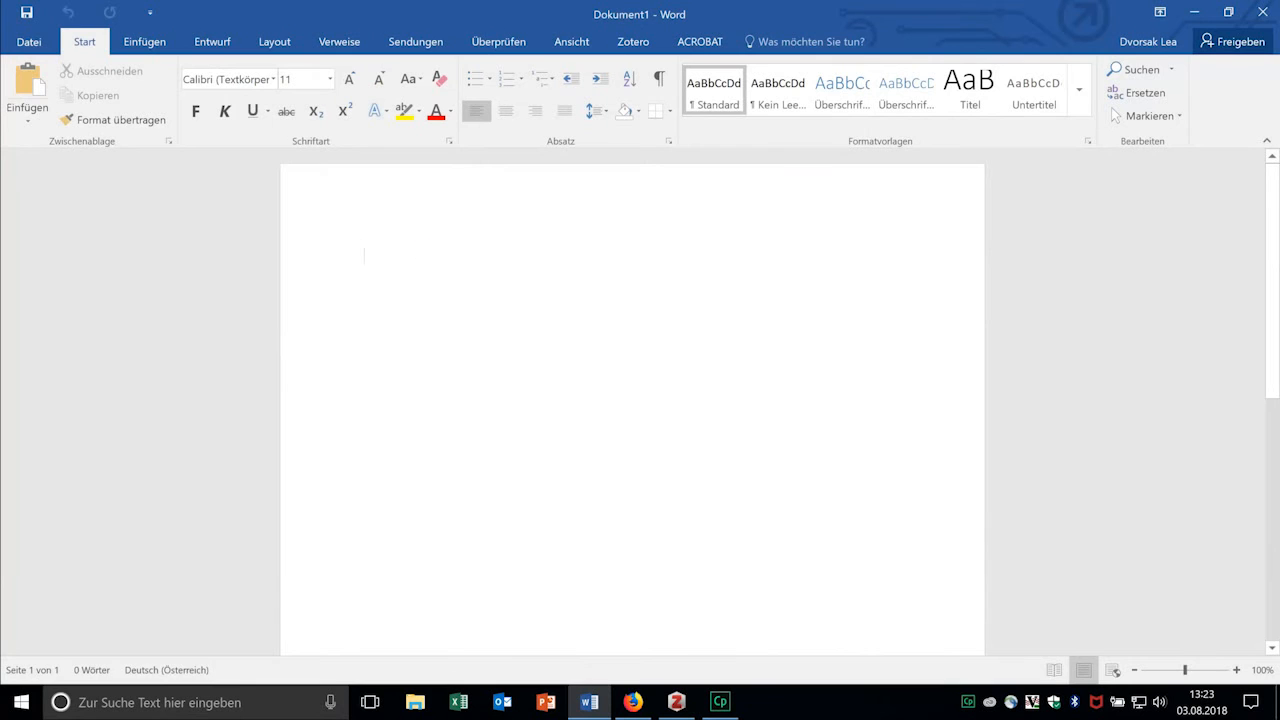
pyautogui.hotkey('ctrl', 'v')
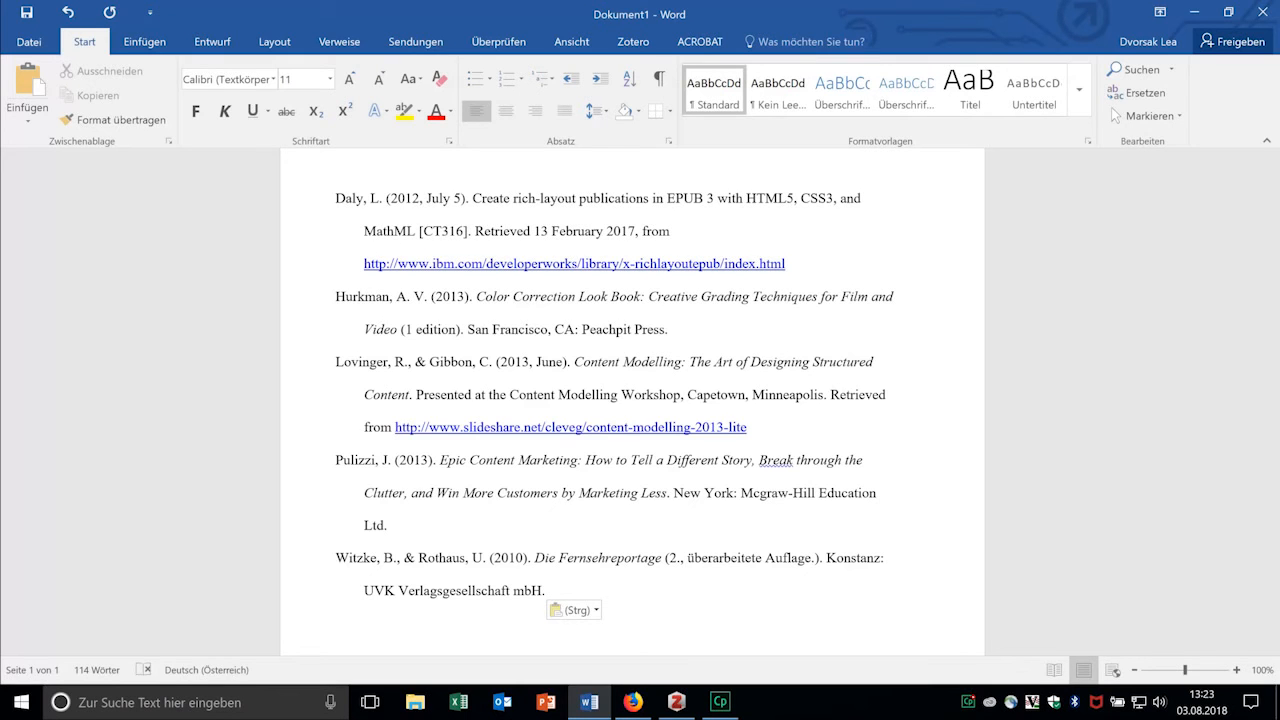
# Transfer the five selected Zotero items directly into the Word document as references below the pasted bibliography
pyautogui.click(675, 703)
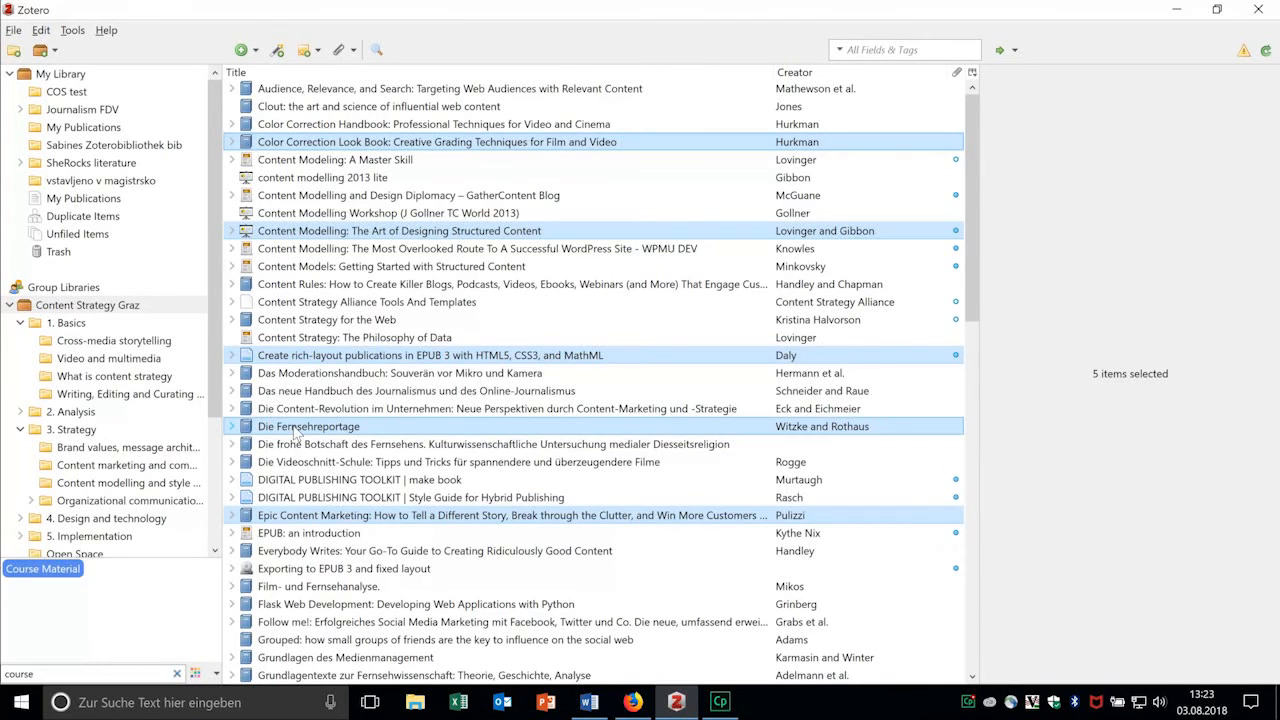
pyautogui.moveTo(481, 598); pyautogui.dragTo(592, 703)
pyautogui.moveTo(593, 701); pyautogui.dragTo(492, 612)
pyautogui.scroll(-5, 492, 612)
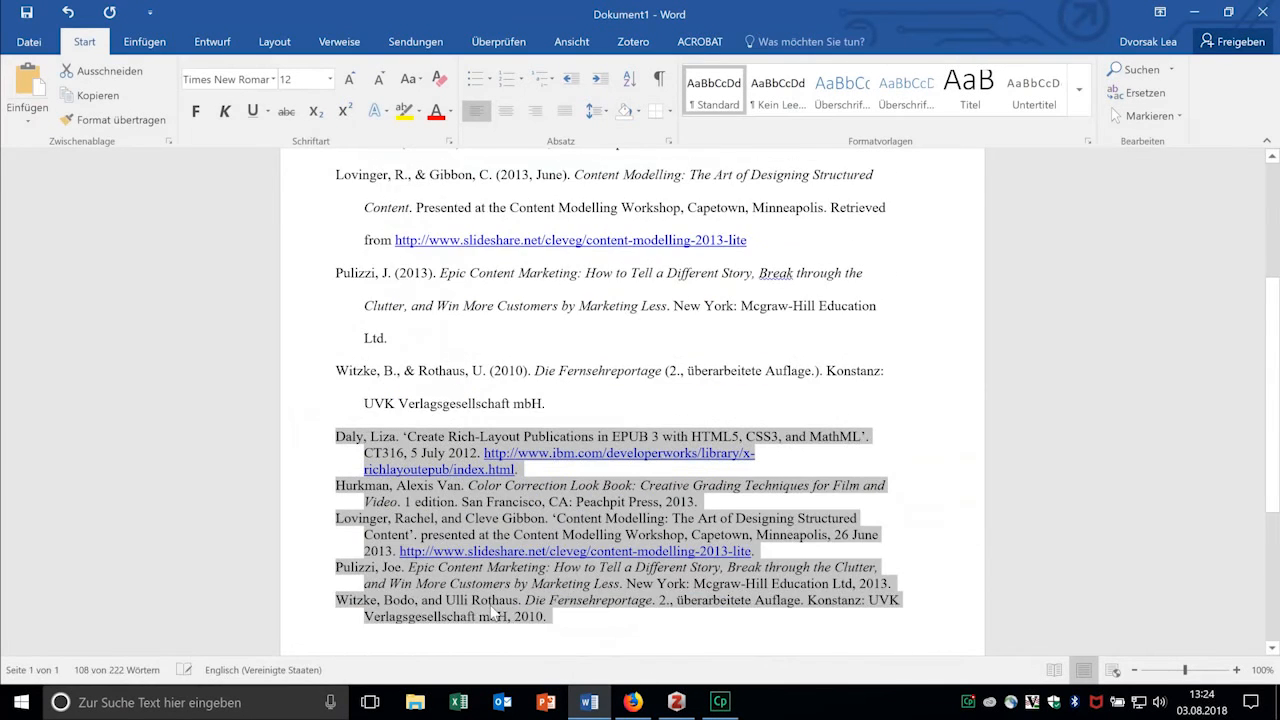
pyautogui.click(490, 604)
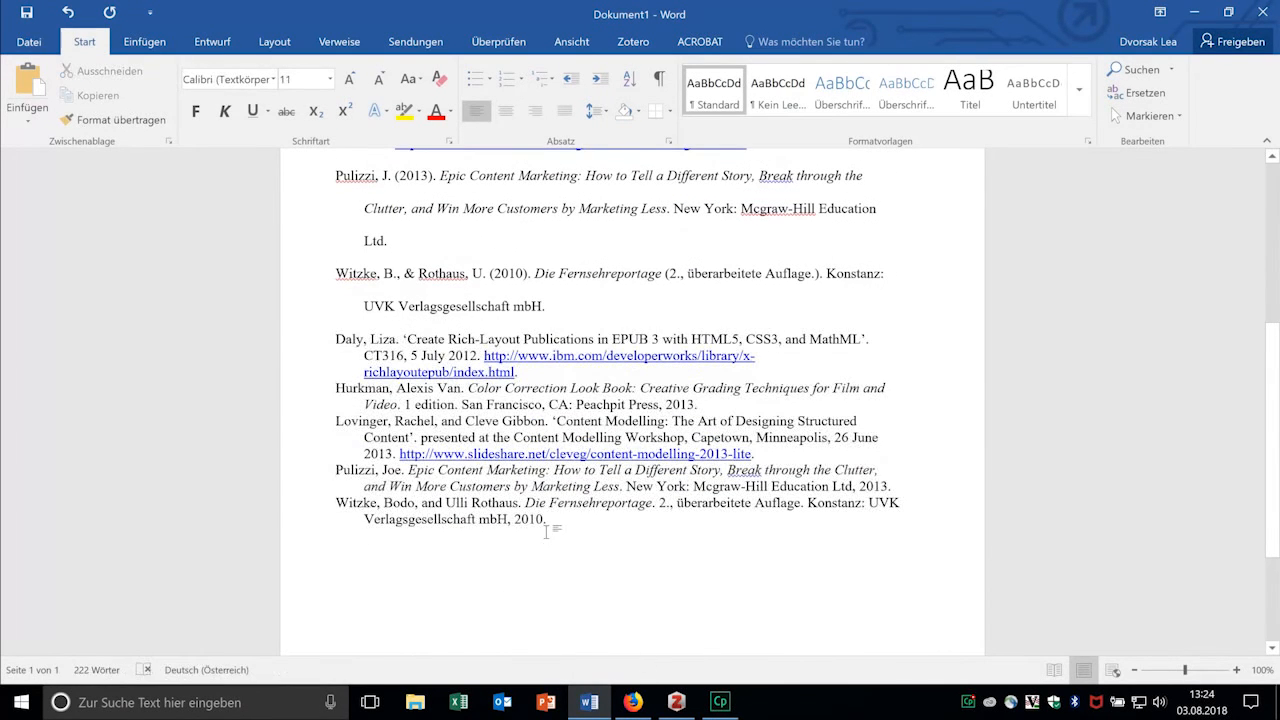
# Create an American Psychological Association 6th edition citation of the five selected Zotero items via the clipboard and paste it below the references in Word
pyautogui.click(676, 702)
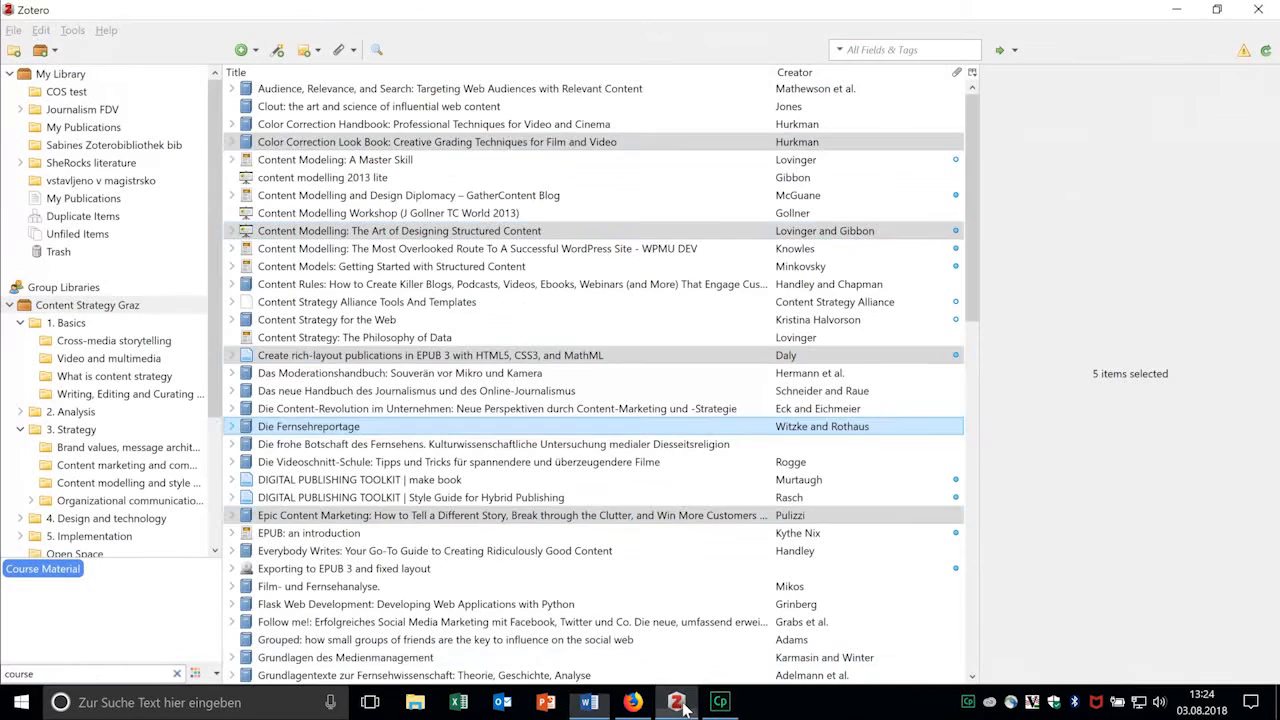
pyautogui.rightClick(309, 430)
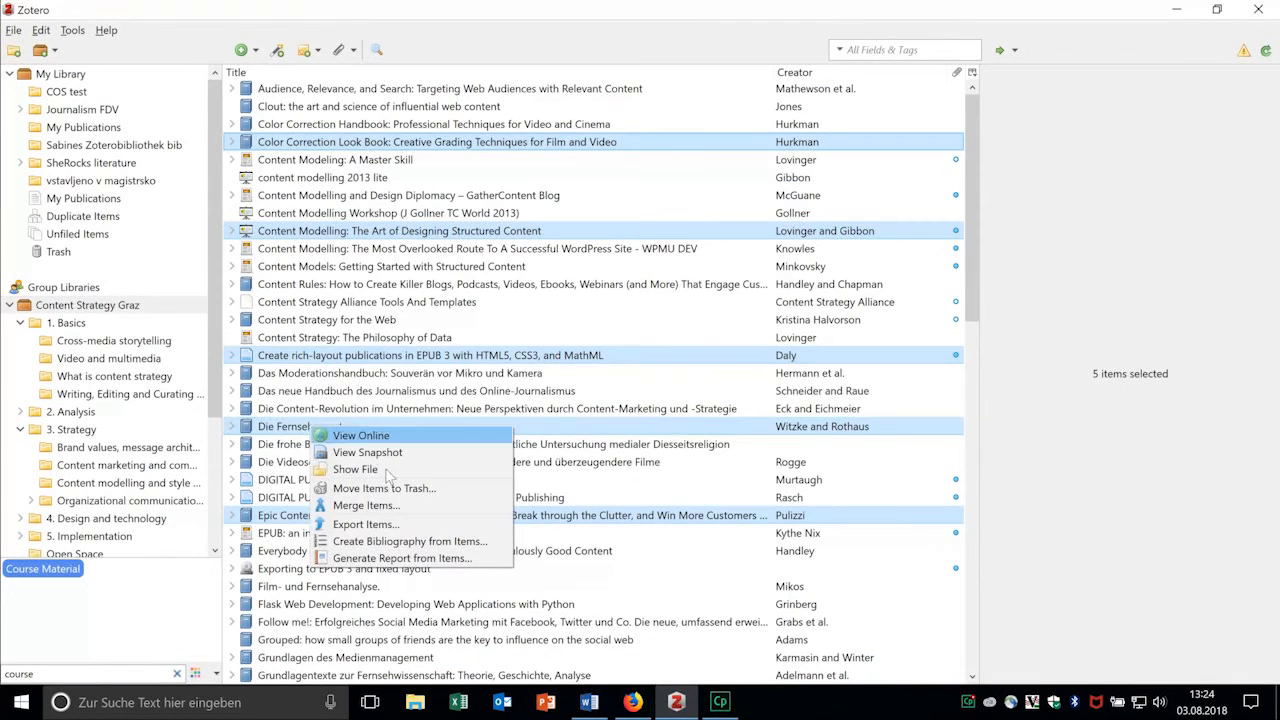
pyautogui.click(413, 541)
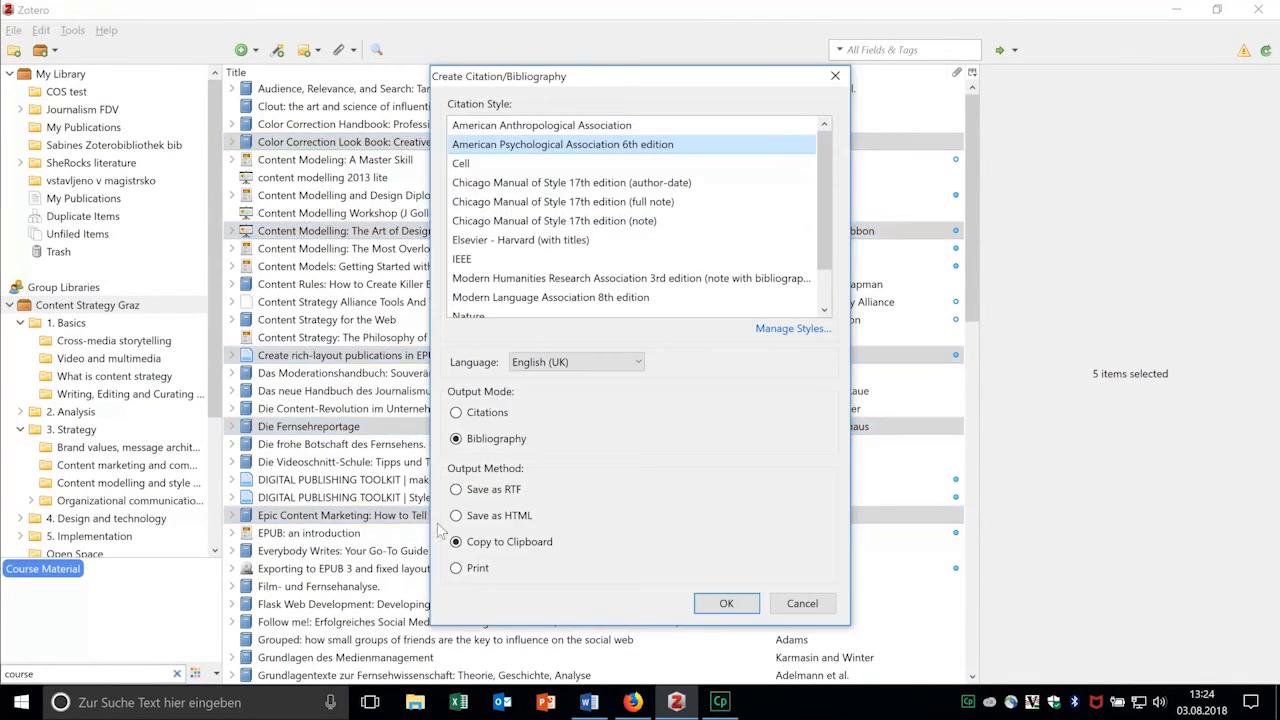
pyautogui.click(456, 413)
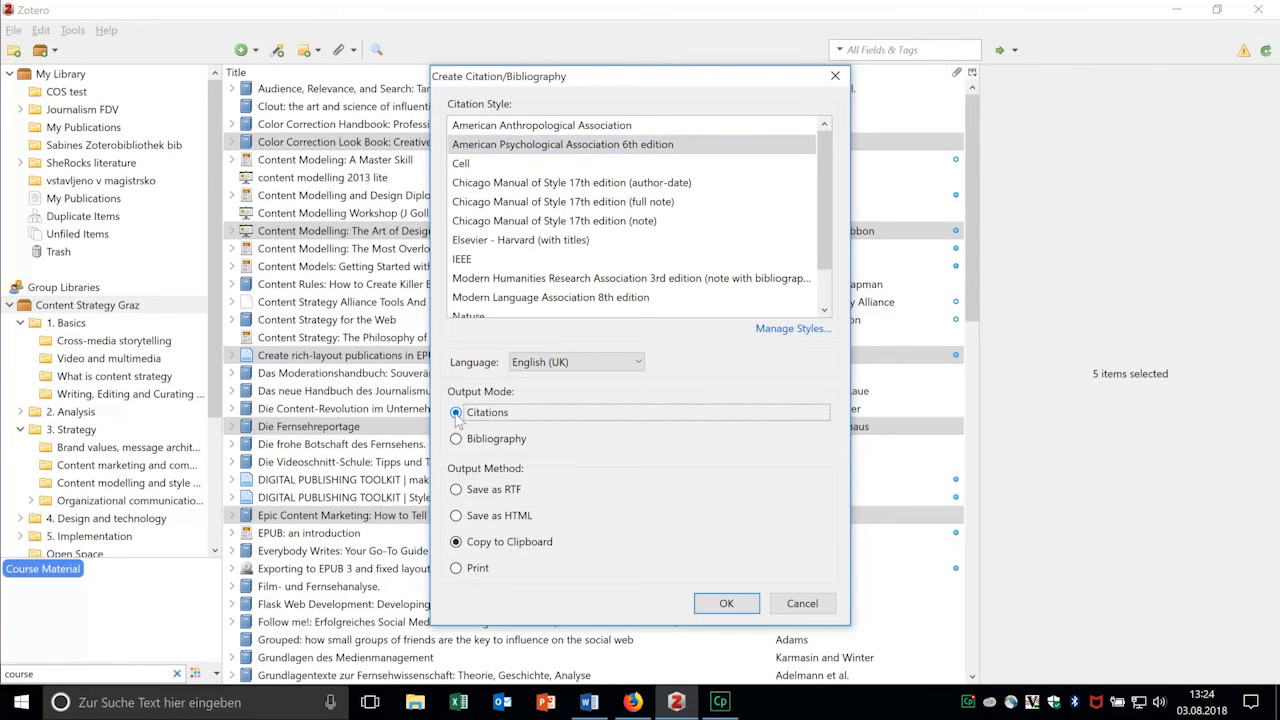
pyautogui.click(726, 603)
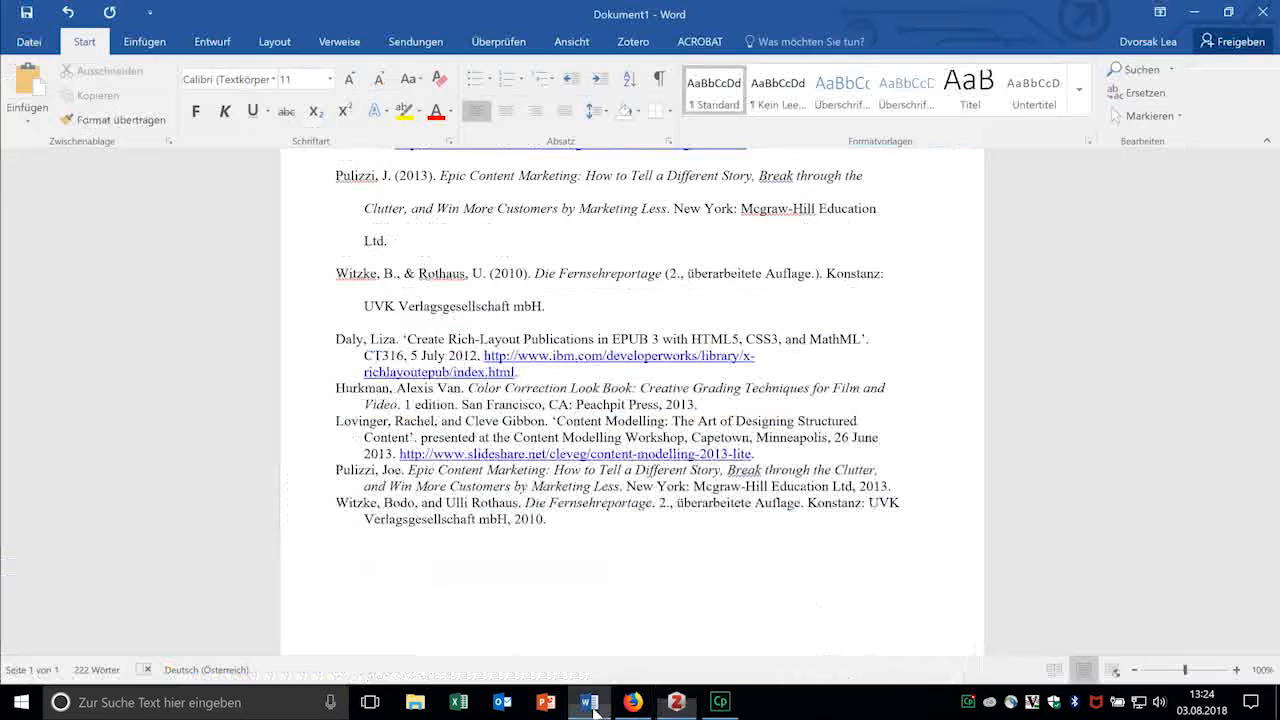
pyautogui.press('Return')
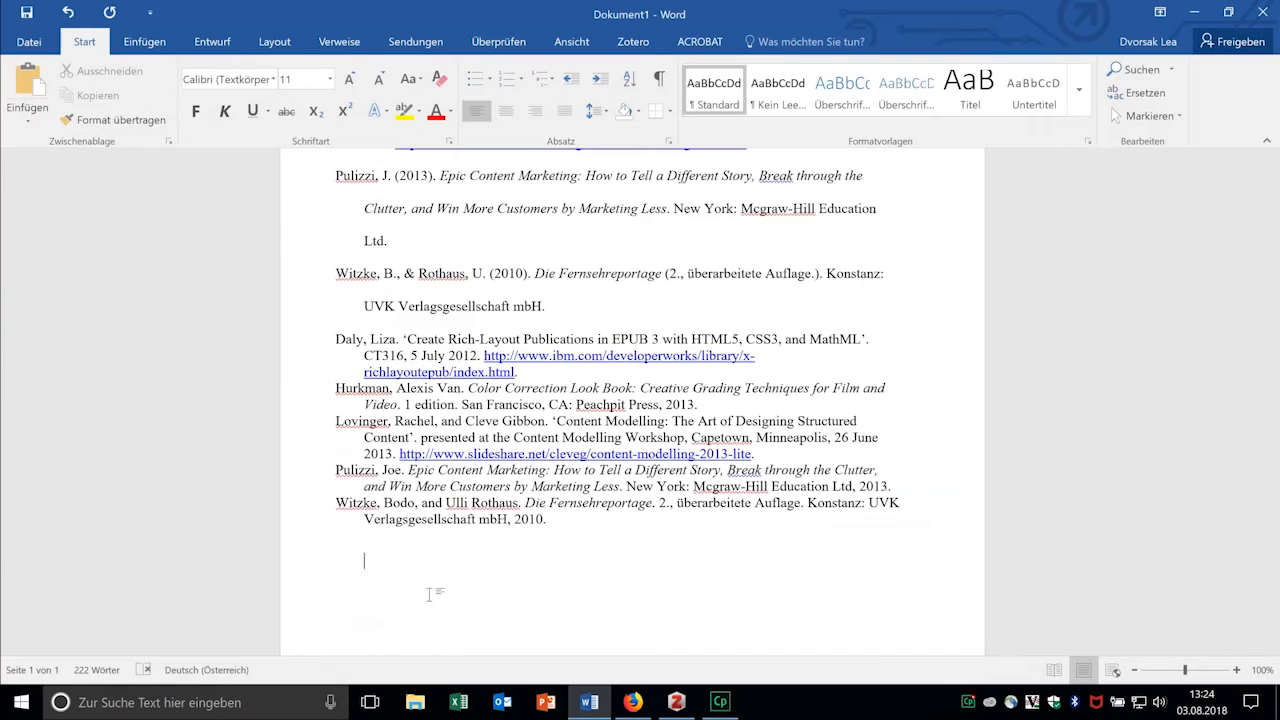
pyautogui.write('(Daly, 2012; Hurkman, 2013; Lovinger & Gibbon, 2013; Pulizzi, 2013; Witzke & Rothaus, 2010)')
pyautogui.scroll(-1, 430, 596)
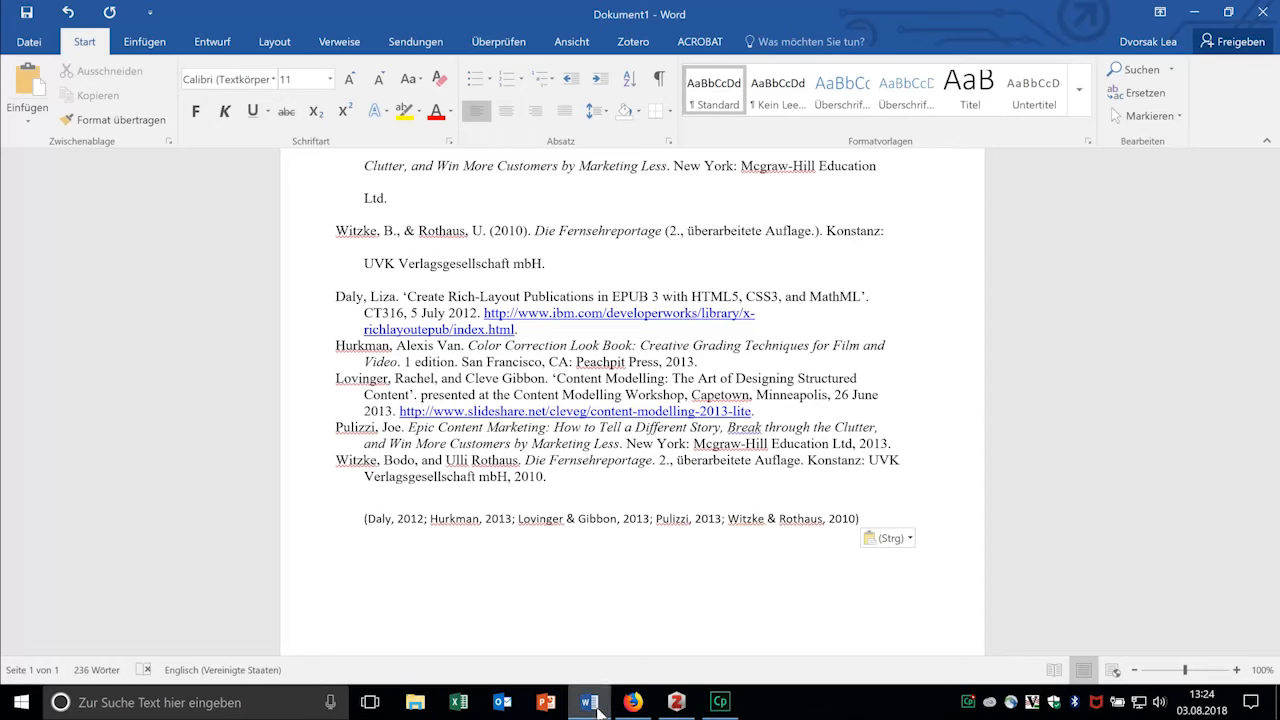
# Switch to Zotero, copy the citation of the five selected items directly and paste it into the Word document
pyautogui.click(675, 703)
pyautogui.hotkey('ctrl', 'shift', 'a')
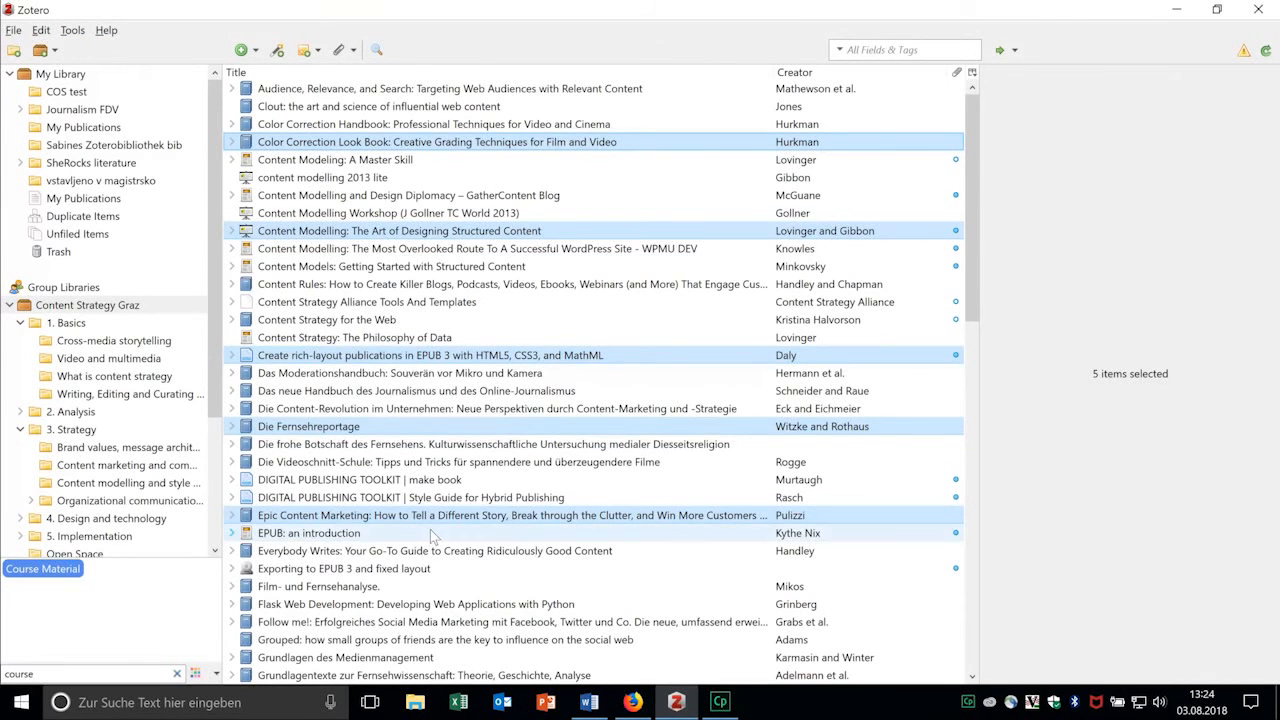
pyautogui.click(589, 703)
pyautogui.write('(Daly, 2012; Hurkman, 2013; Lovinger & Gibbon, 2013; Pulizzi, 2013; Witzke & Rothaus, 2010)')
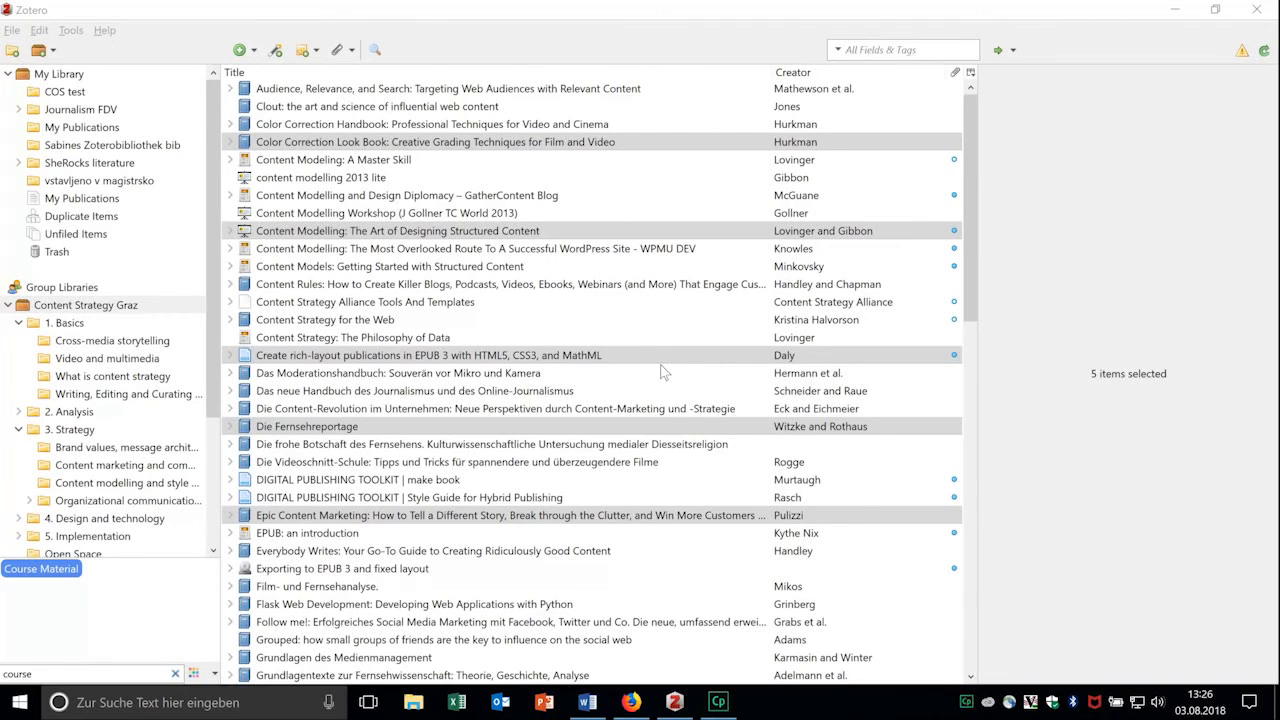
# Switch to Word and start a Zotero citation using American Psychological Association 6th edition, English (UK), stored as fields with automatic citation updates
pyautogui.click(587, 702)
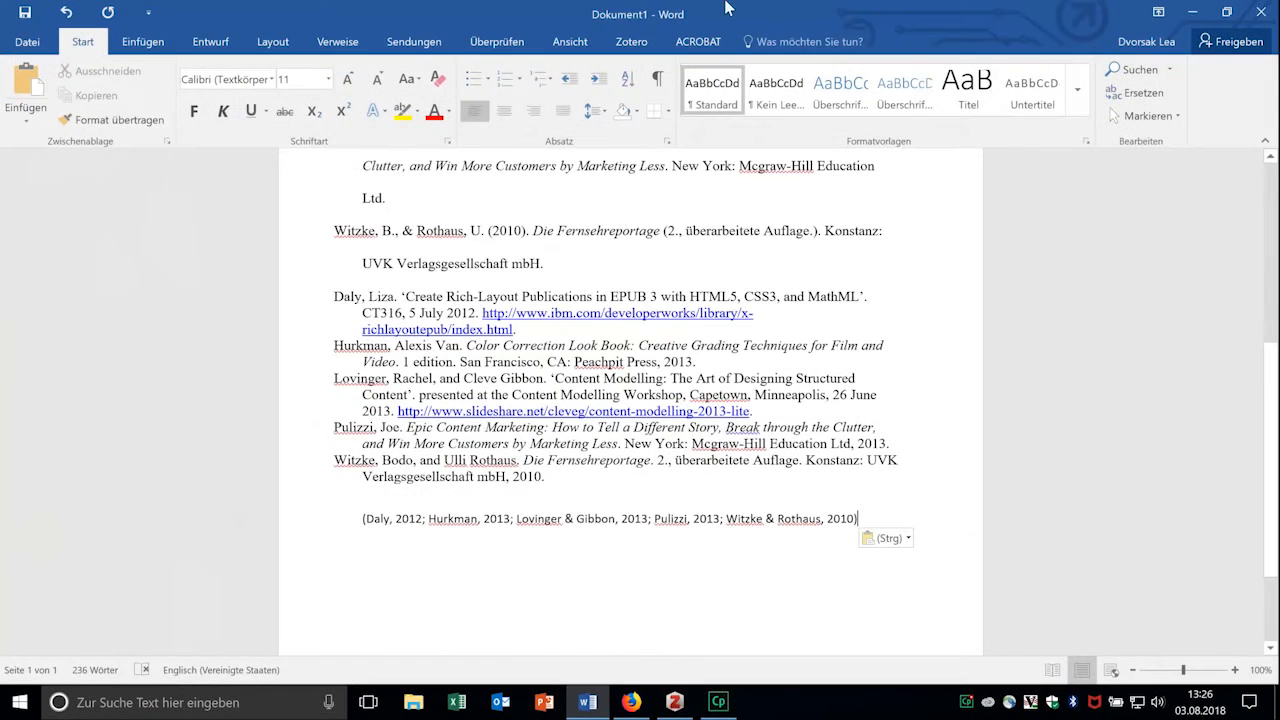
pyautogui.click(634, 45)
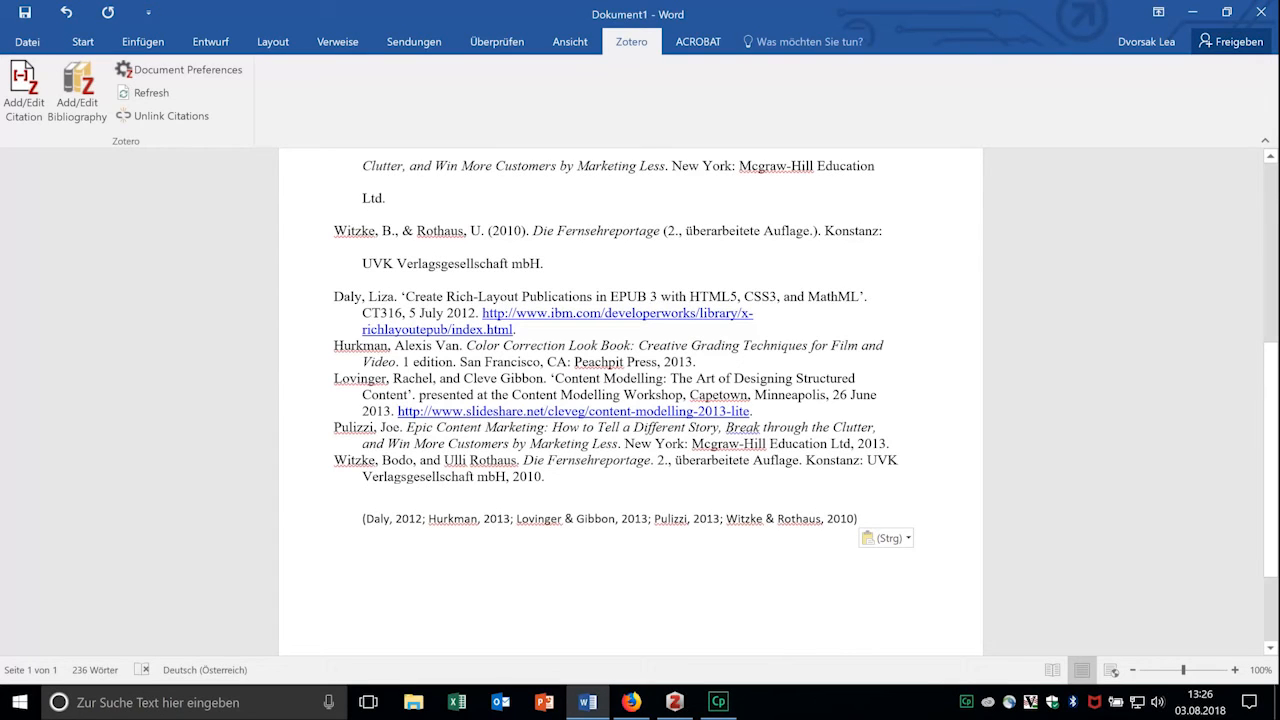
pyautogui.click(14, 90)
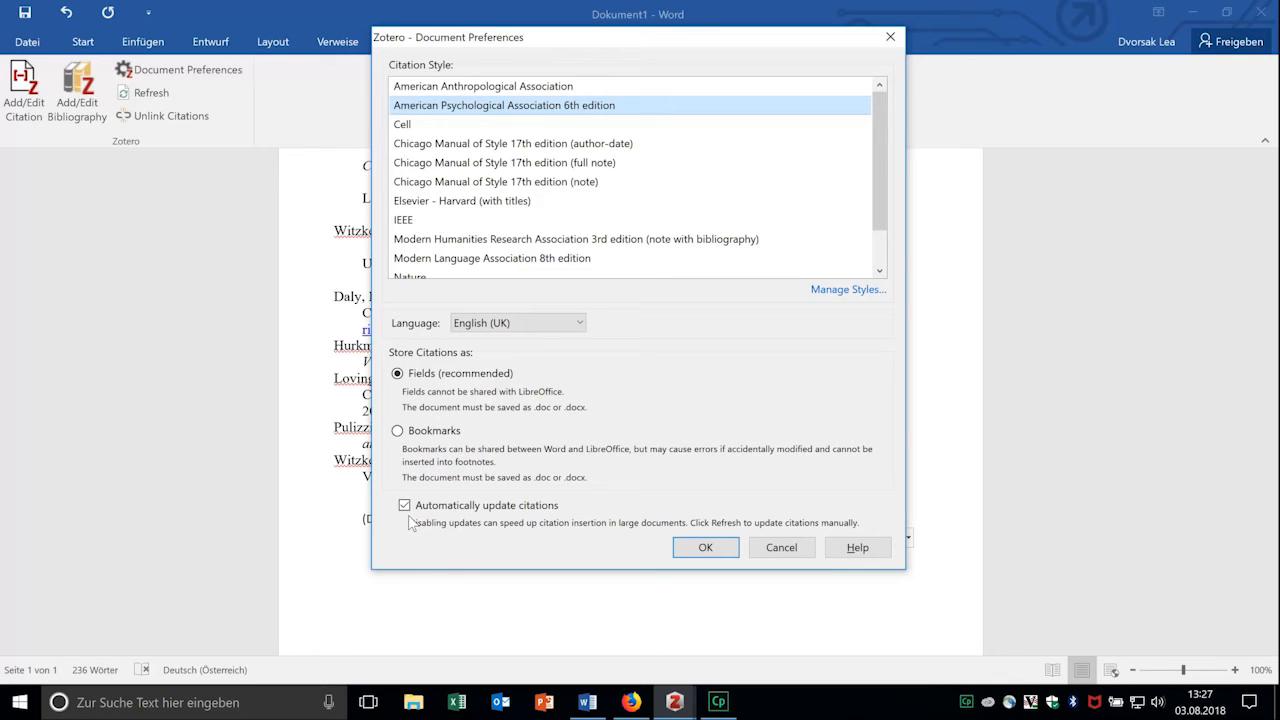
pyautogui.click(704, 548)
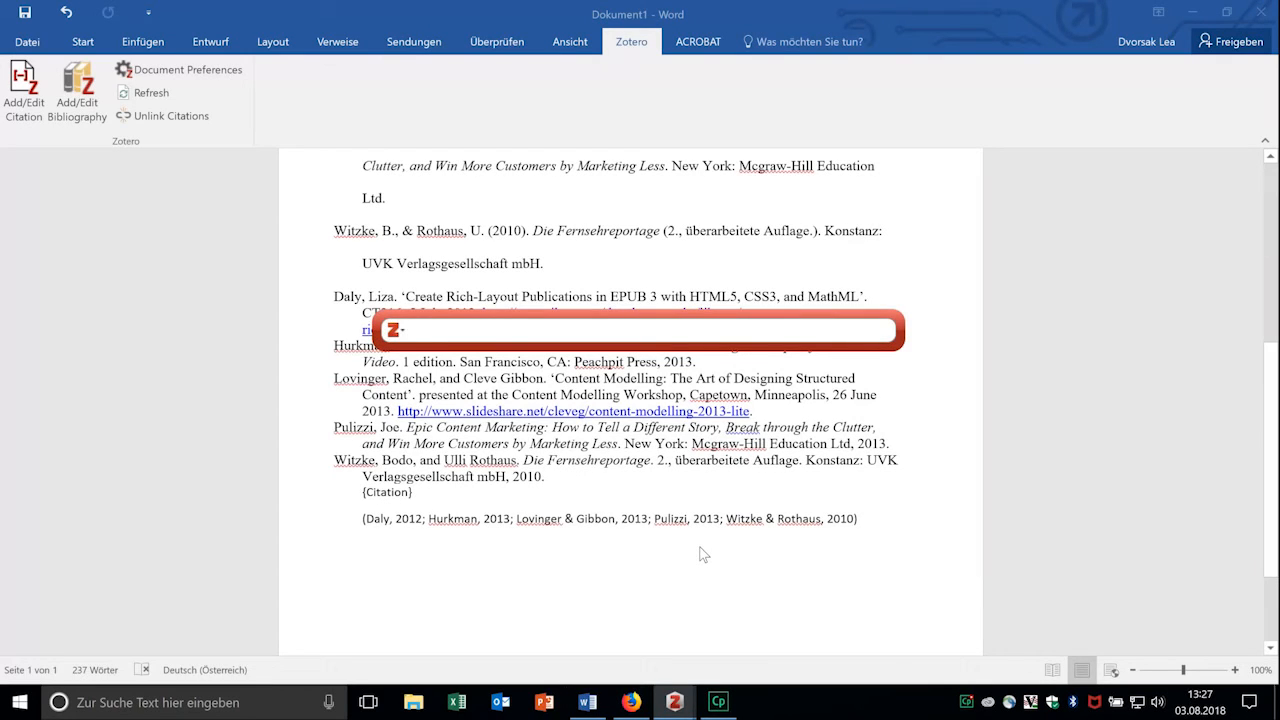
# Find "The elements of content strategy" (2011) in My Library, check its citation options and insert its citation into the document
pyautogui.write('ki')
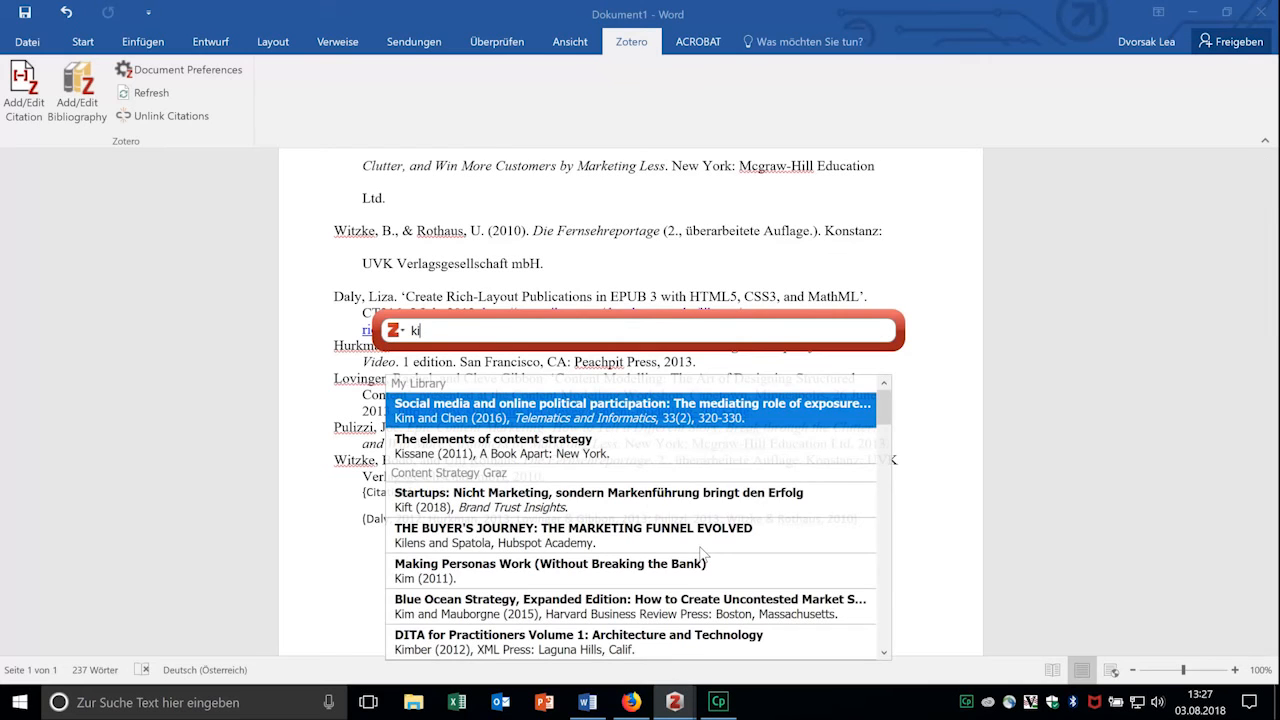
pyautogui.write('ssa')
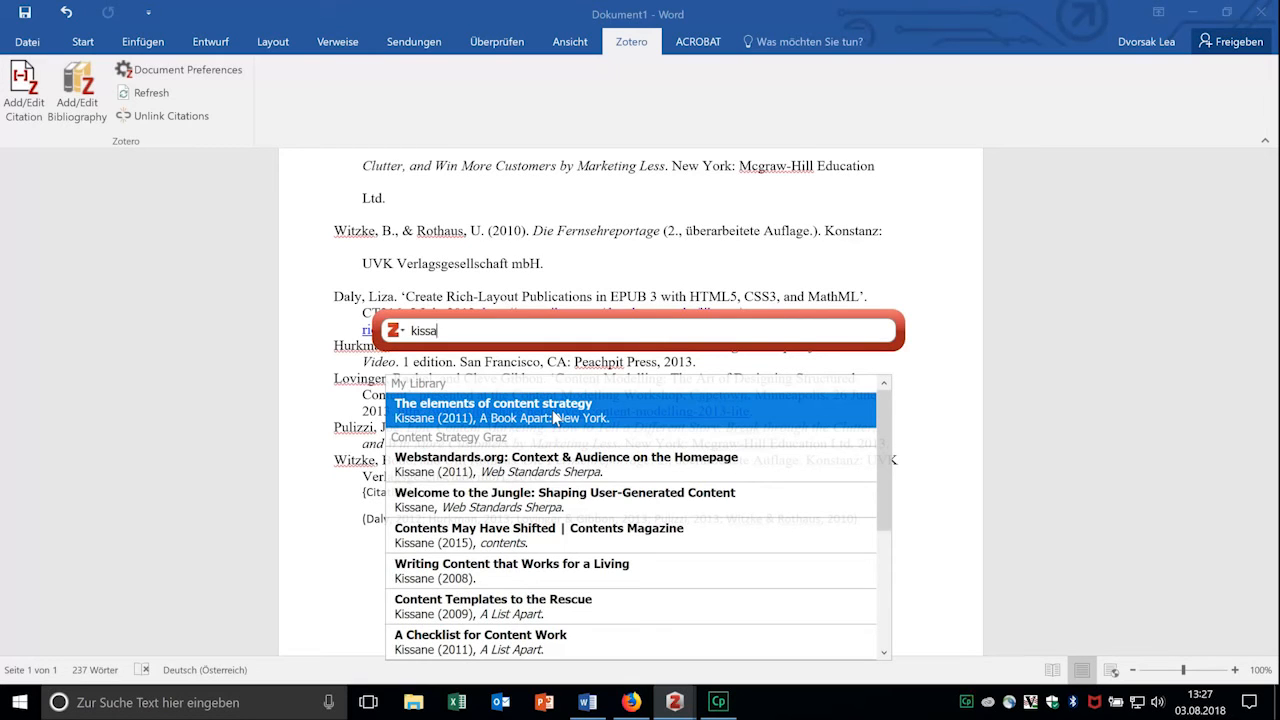
pyautogui.click(555, 417)
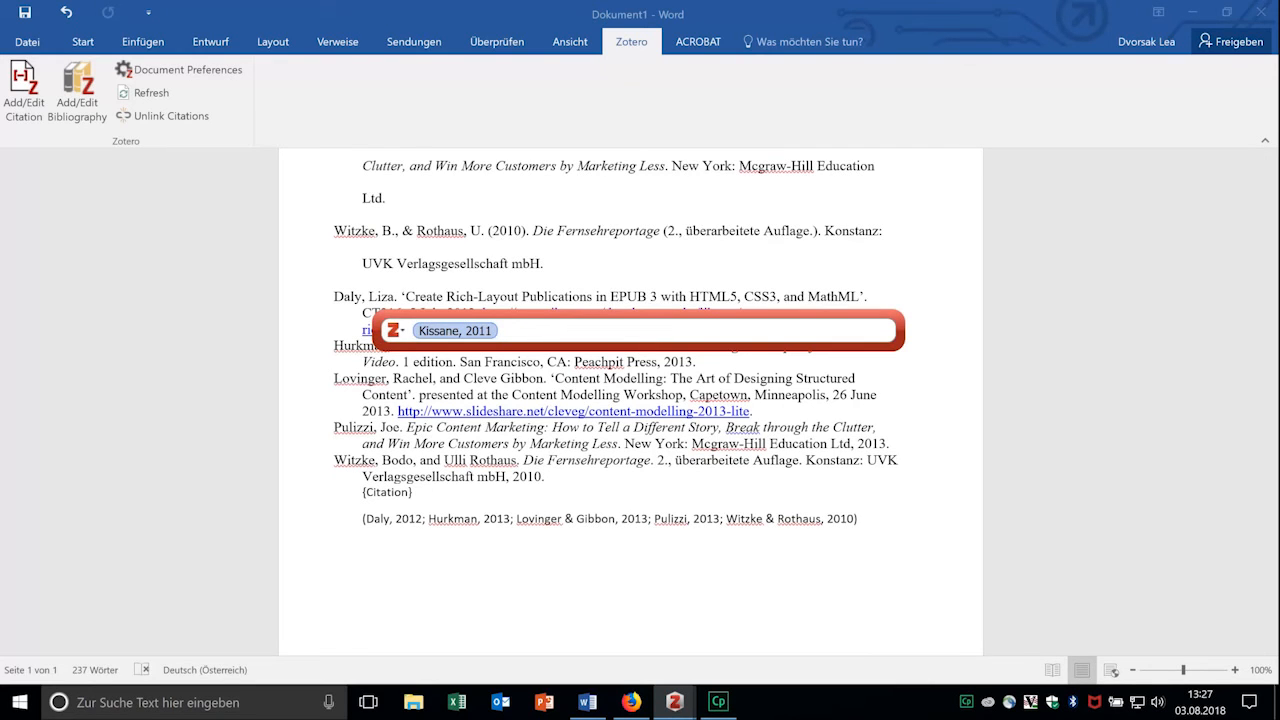
pyautogui.click(455, 331)
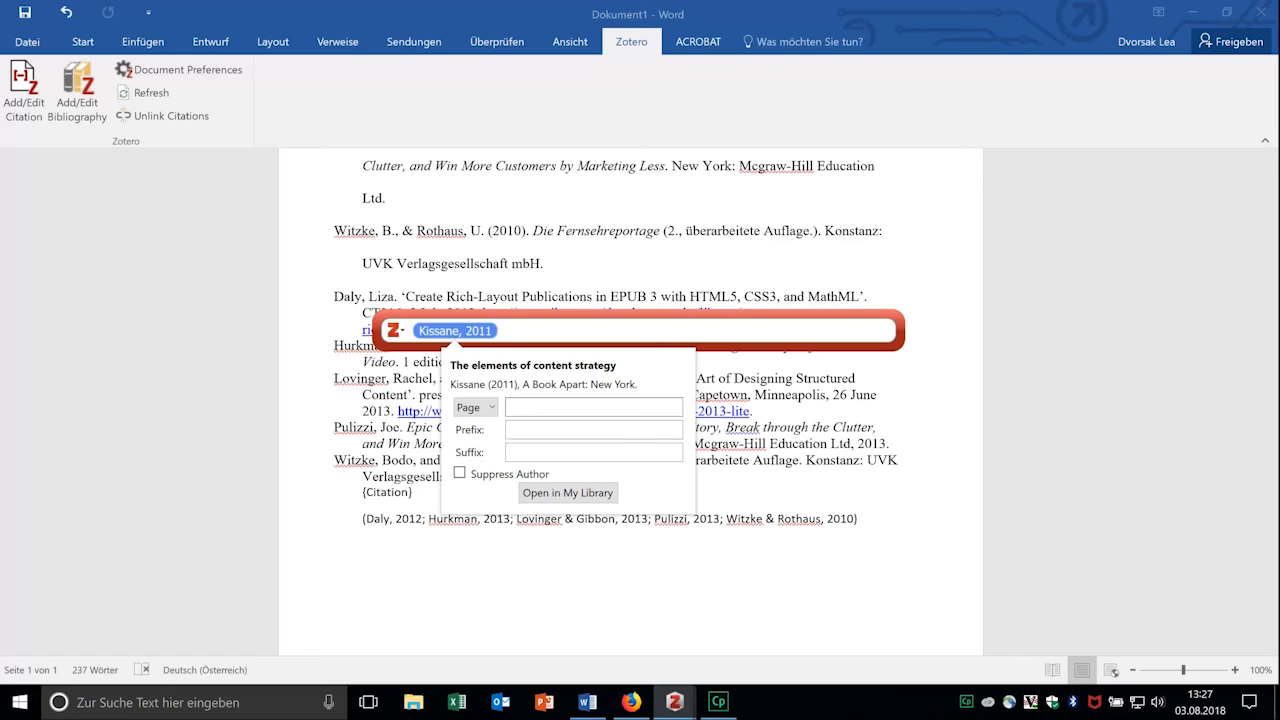
pyautogui.click(560, 331)
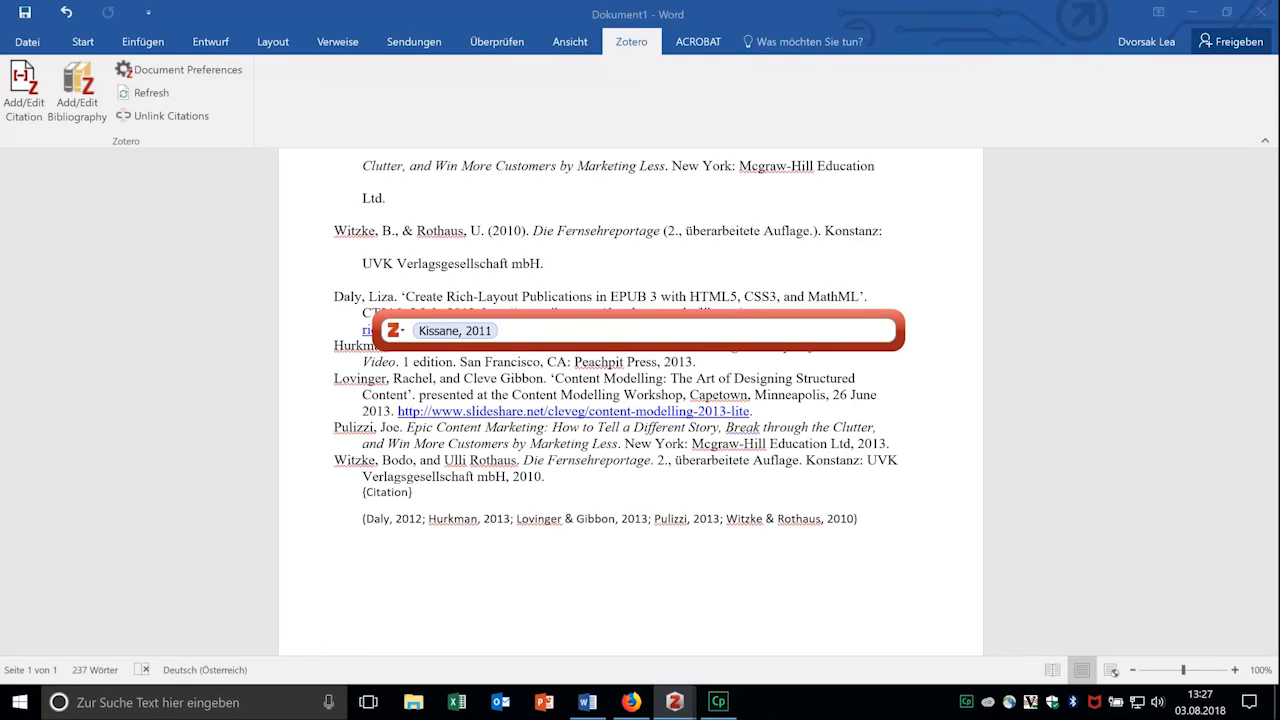
pyautogui.press('Return')
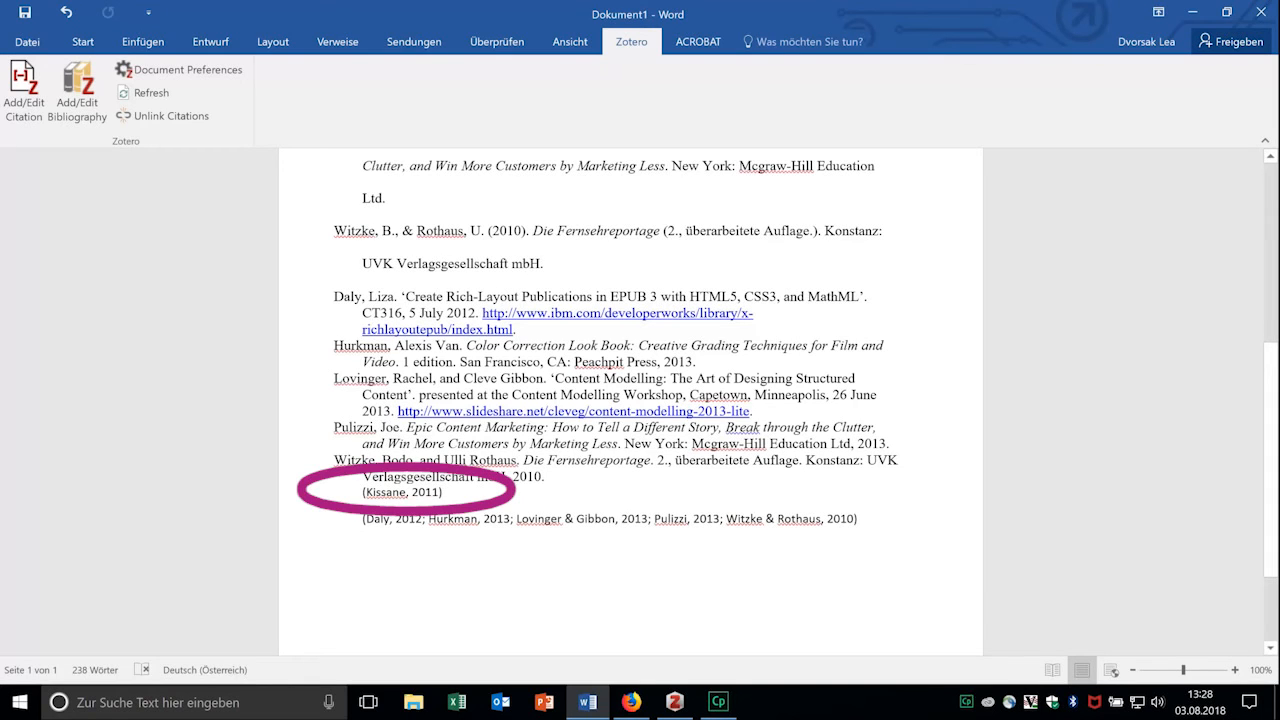
# Insert a Zotero bibliography on a new line below the citations at the end of the Word document
pyautogui.click(500, 582)
pyautogui.press('Return')
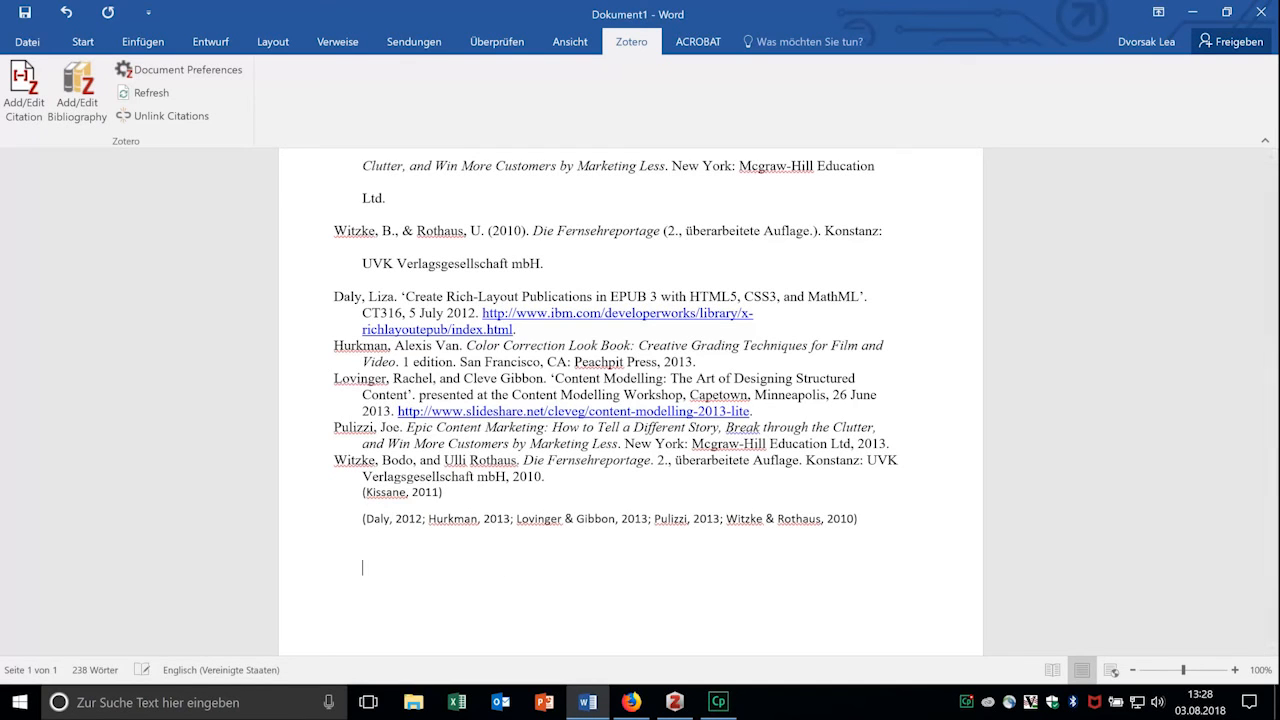
pyautogui.click(76, 95)
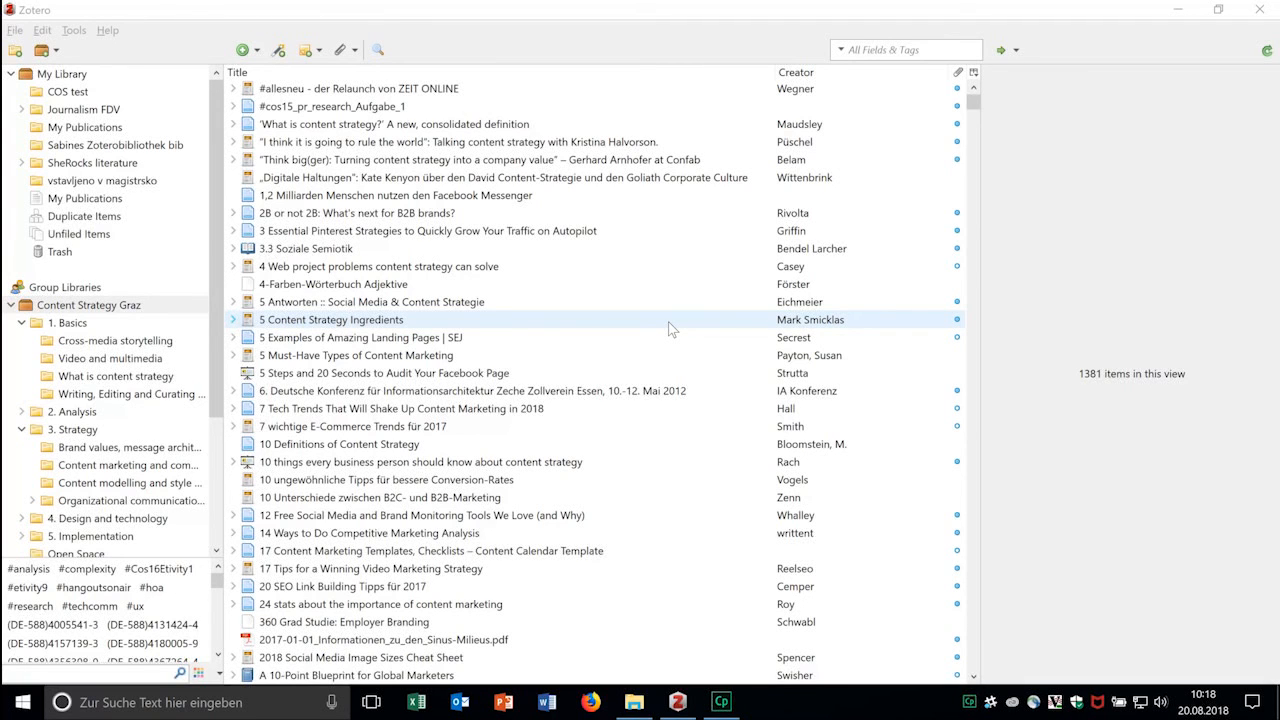
# In Zotero, browse the Content Strategy Graz group library's 1. Basics, 2. Analysis and 3. Strategy collections, expanding the 2. Analysis subcollections
pyautogui.click(104, 306)
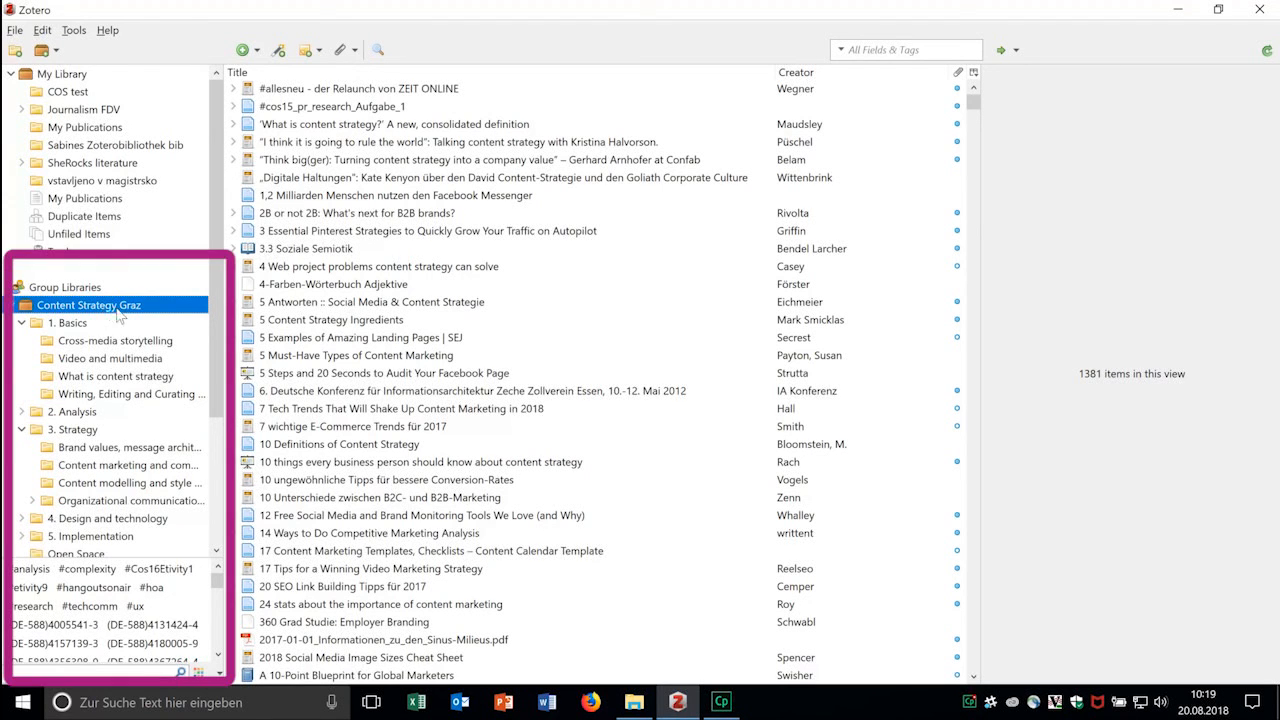
pyautogui.click(63, 326)
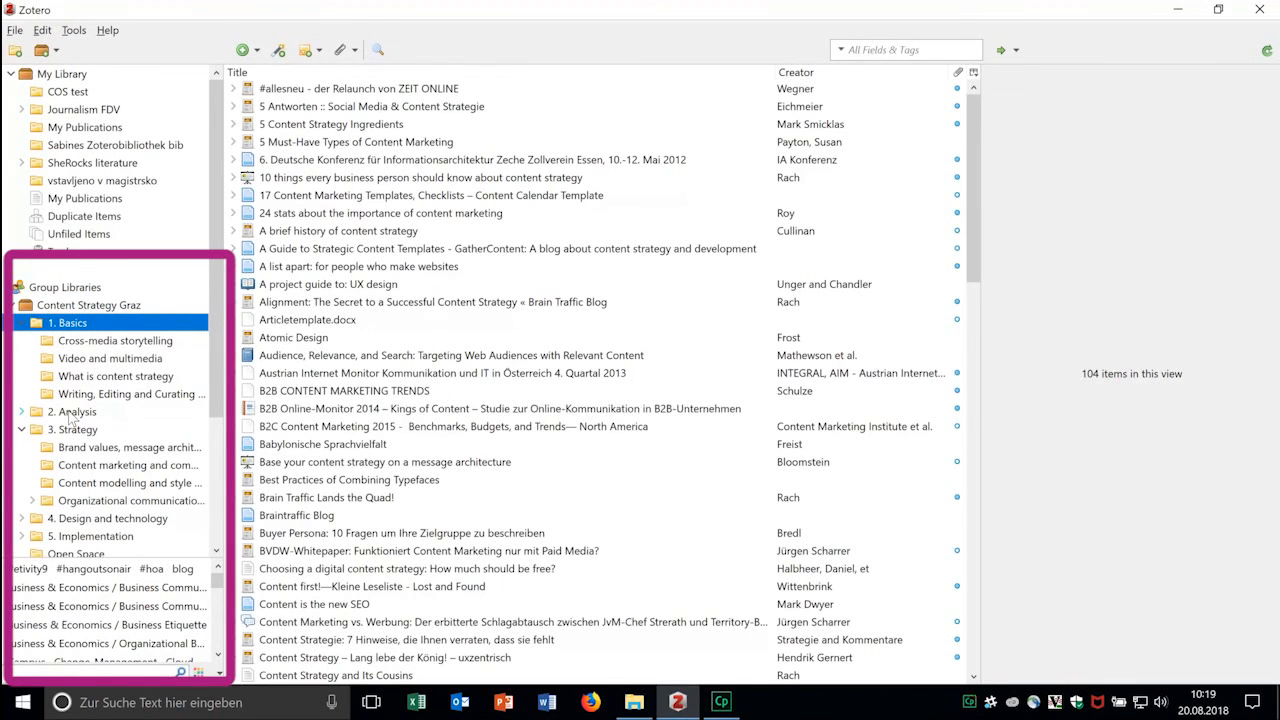
pyautogui.click(68, 413)
pyautogui.click(70, 427)
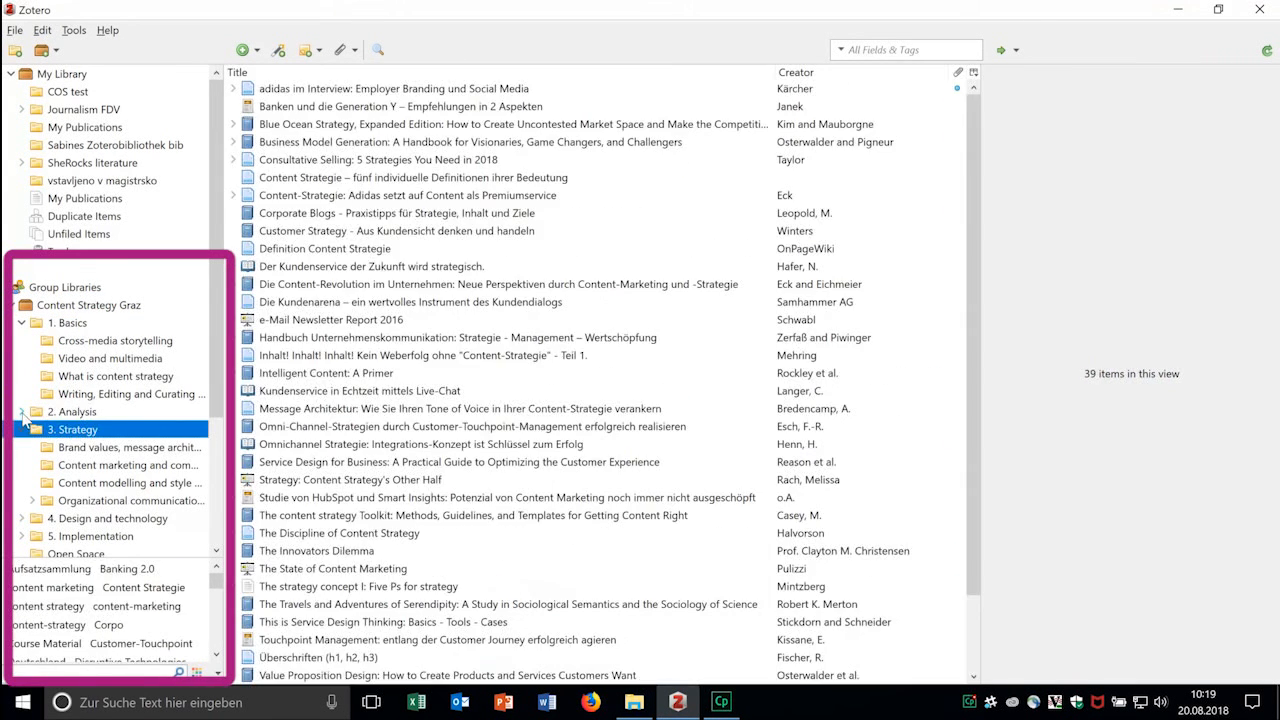
pyautogui.click(22, 412)
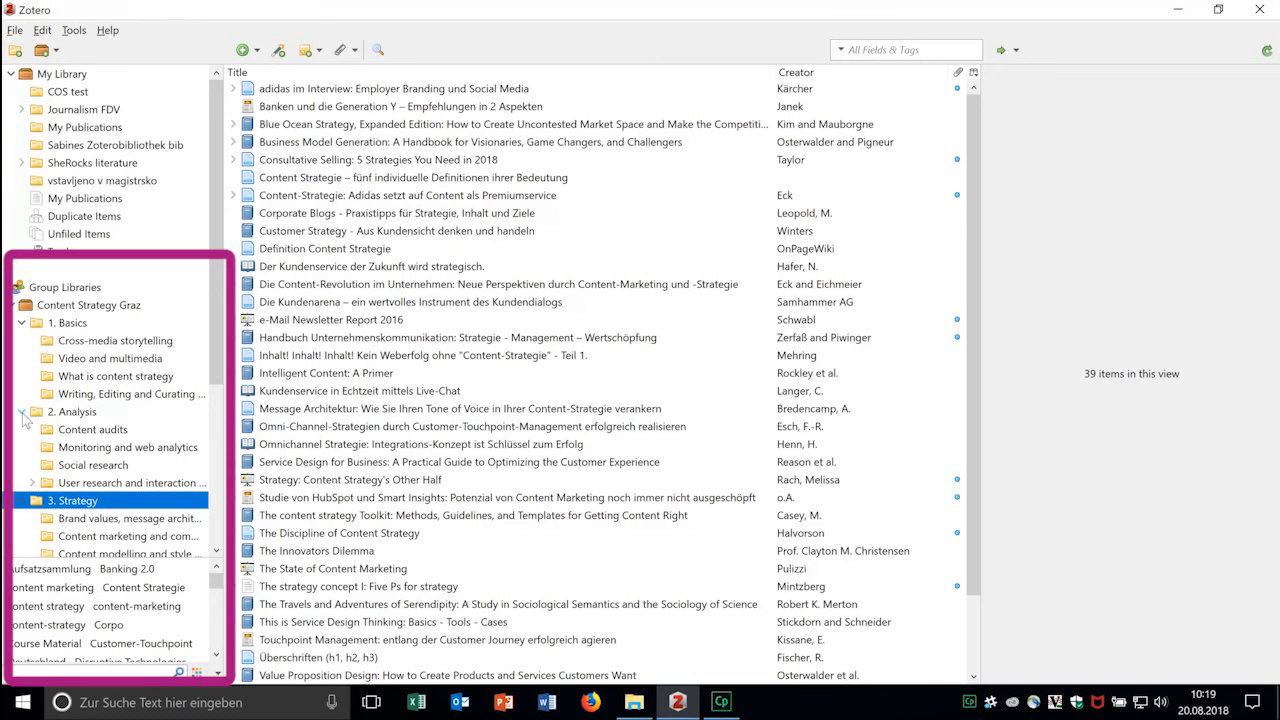
pyautogui.click(75, 413)
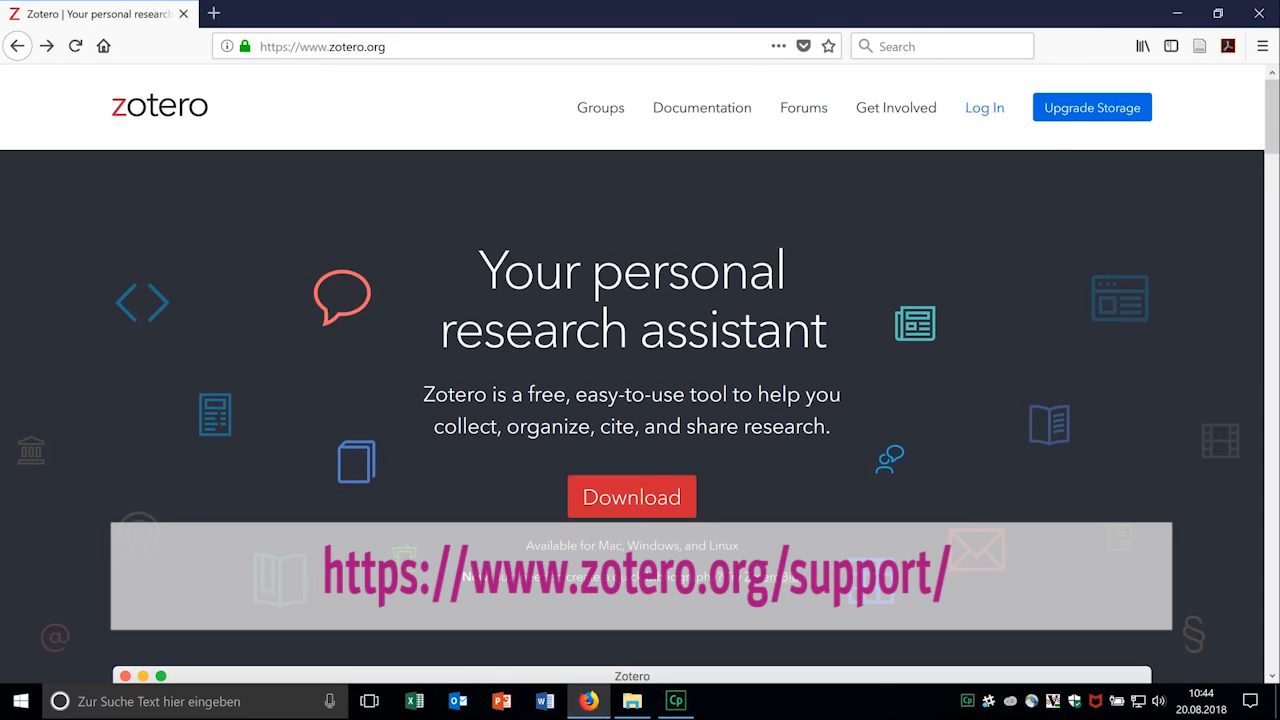
# In Firefox, open the Documentation page of the Zotero website and look through its help topics
pyautogui.click(707, 120)
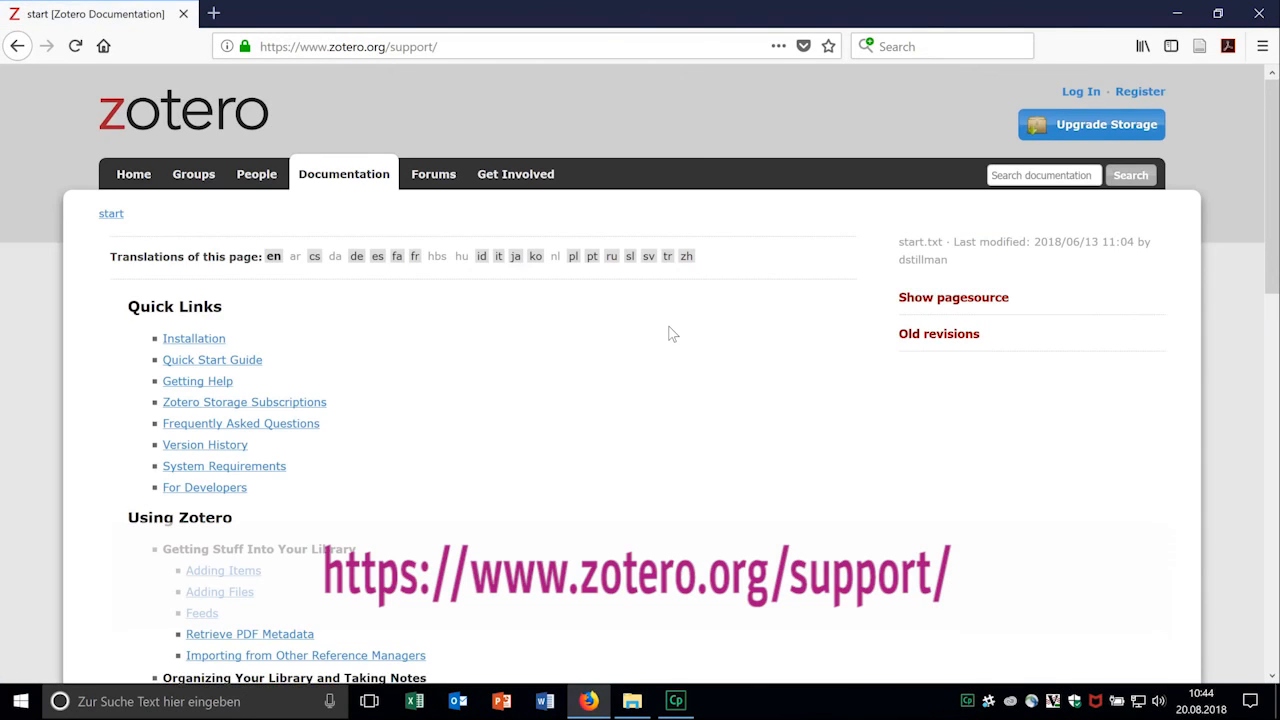
pyautogui.scroll(-3, 672, 334)
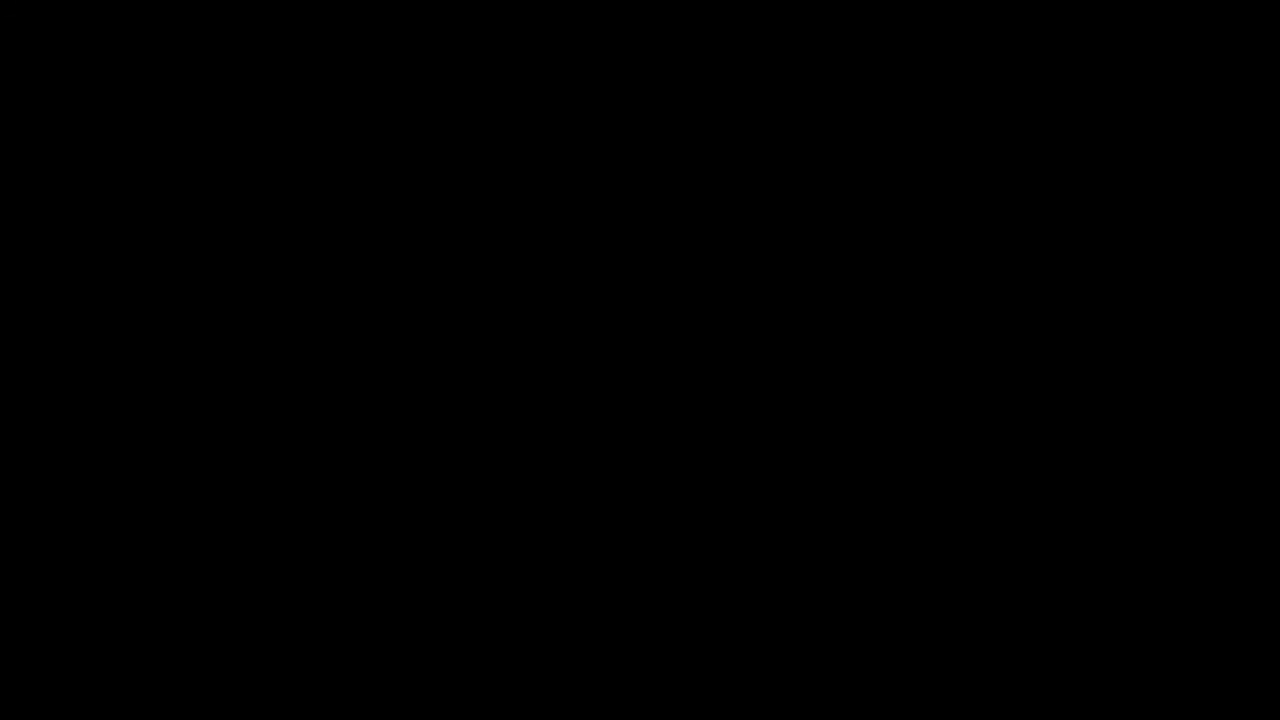